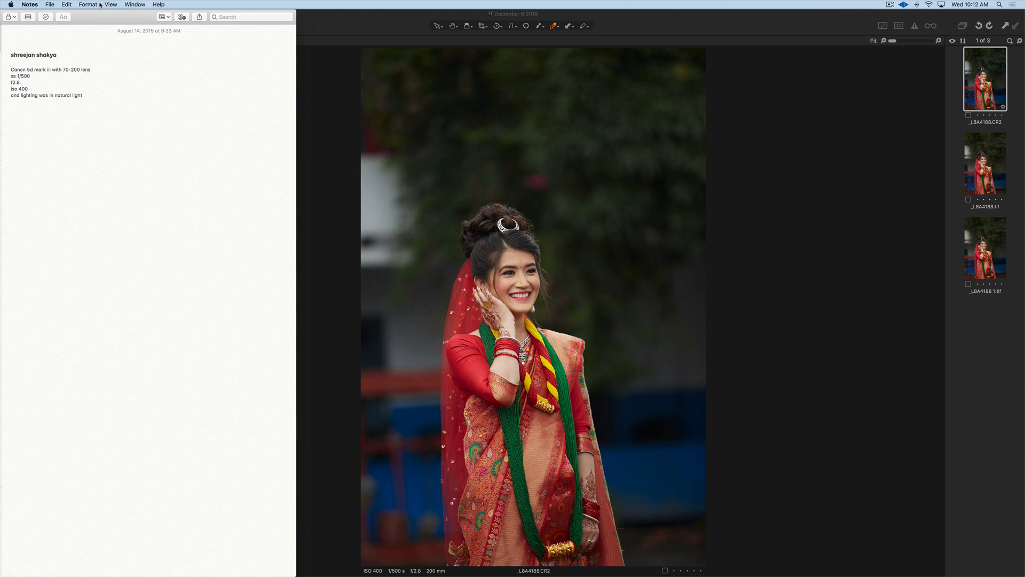
# Switch to Capture One, raise the white balance Kelvin value of the portrait and set its tint to 1.
pyautogui.click(318, 91)
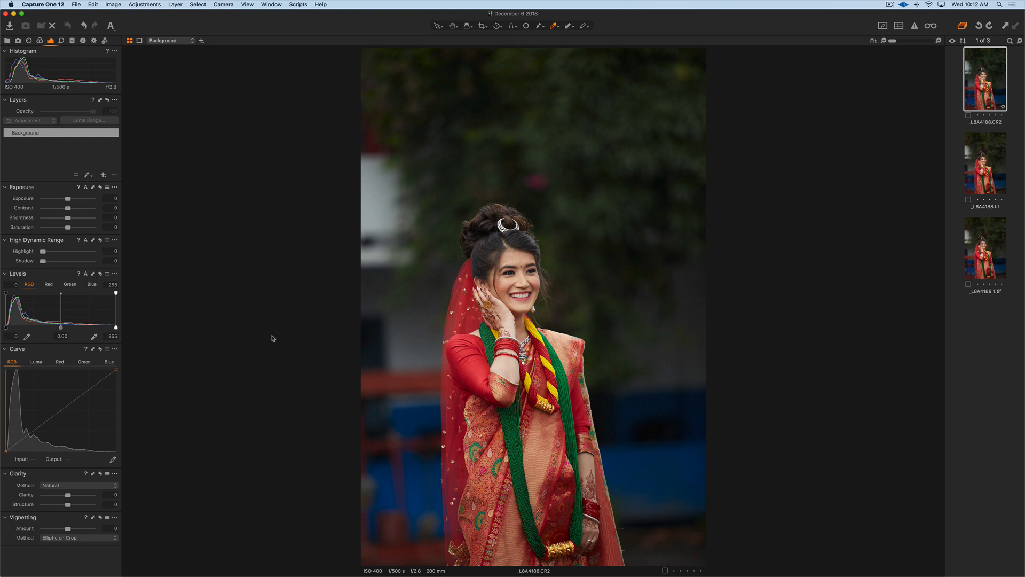
pyautogui.click(40, 41)
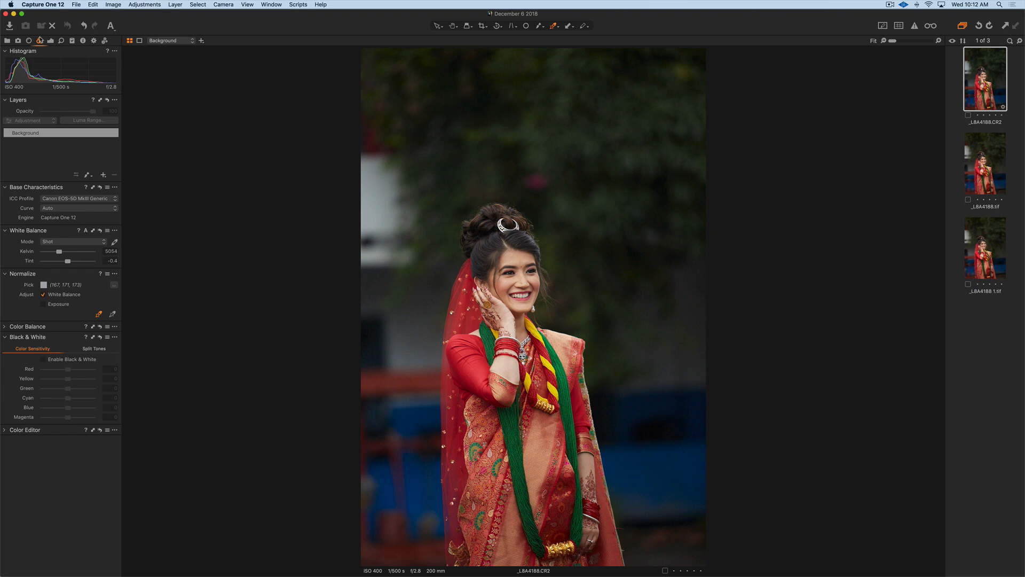
pyautogui.click(104, 251)
pyautogui.write('560')
pyautogui.press('Return')
pyautogui.click(107, 261)
pyautogui.write('1')
pyautogui.press('Return')
# Set the High Dynamic Range adjustments to Highlight 17 and Shadow 2.
pyautogui.click(50, 41)
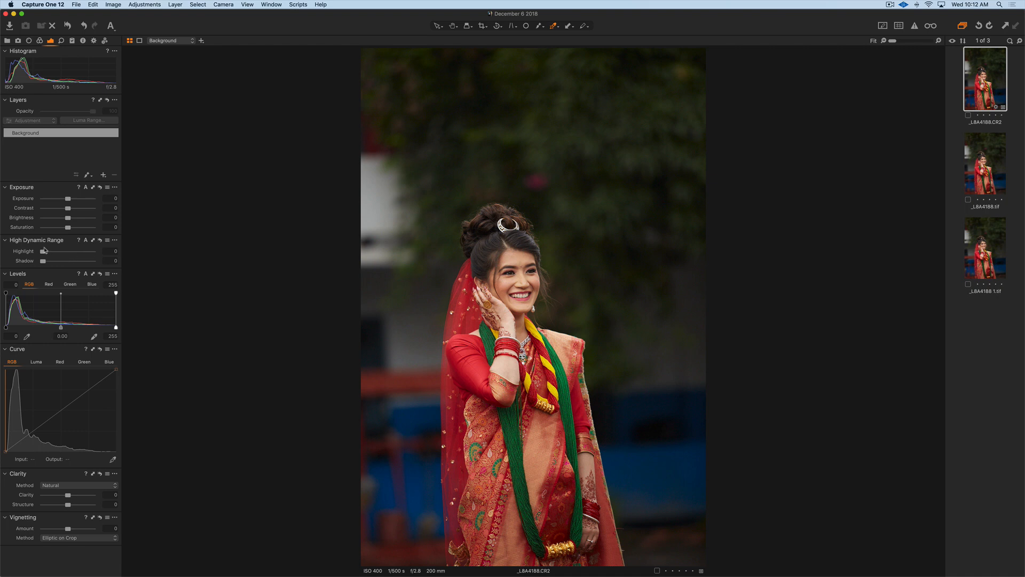
pyautogui.moveTo(45, 250); pyautogui.dragTo(51, 252)
pyautogui.moveTo(46, 264); pyautogui.dragTo(43, 263)
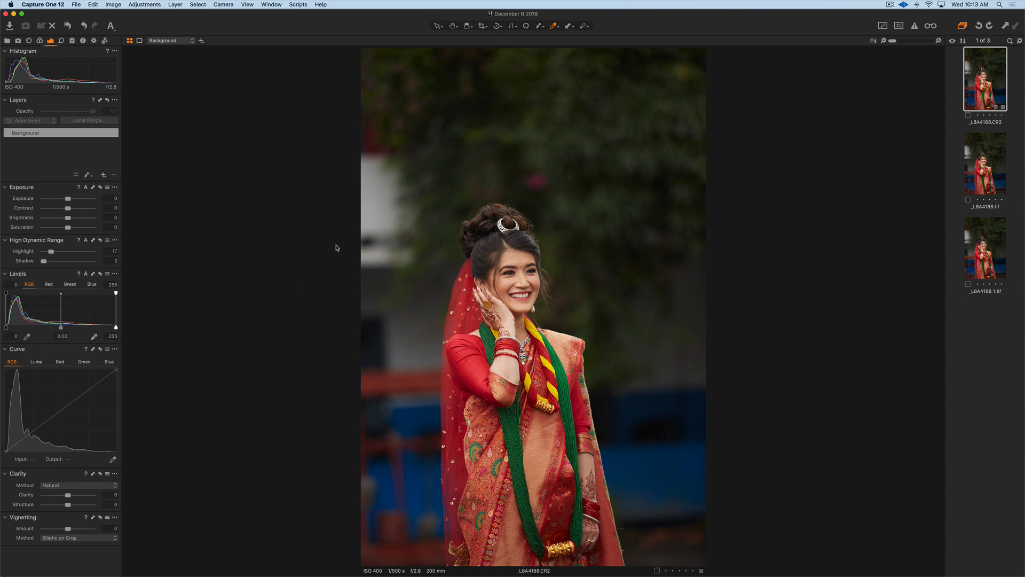
# Send the image to Adobe Photoshop CC 2019 for editing as a 16-bit uncompressed TIFF in Adobe RGB (1998).
pyautogui.click(113, 4)
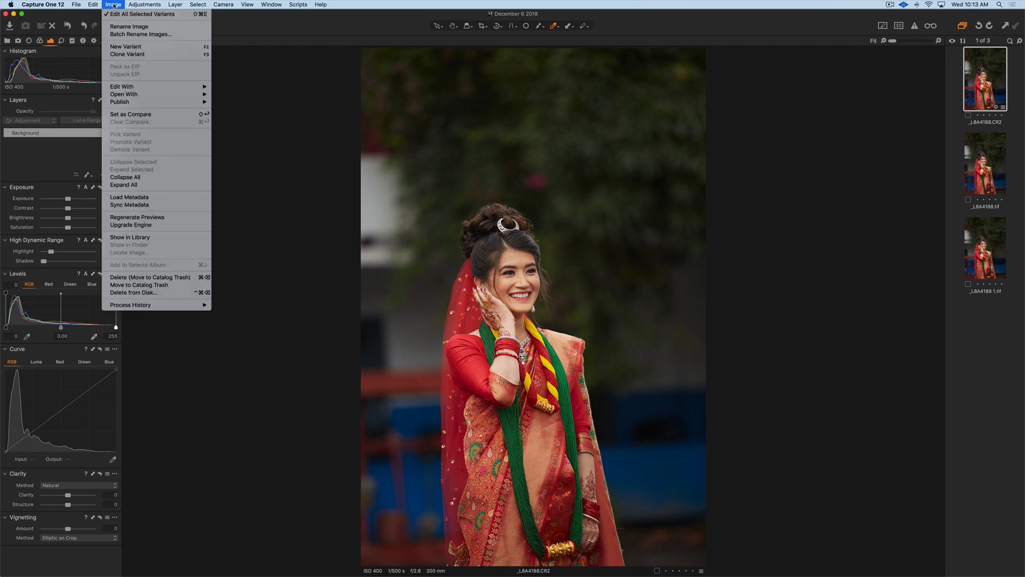
pyautogui.moveTo(166, 87)
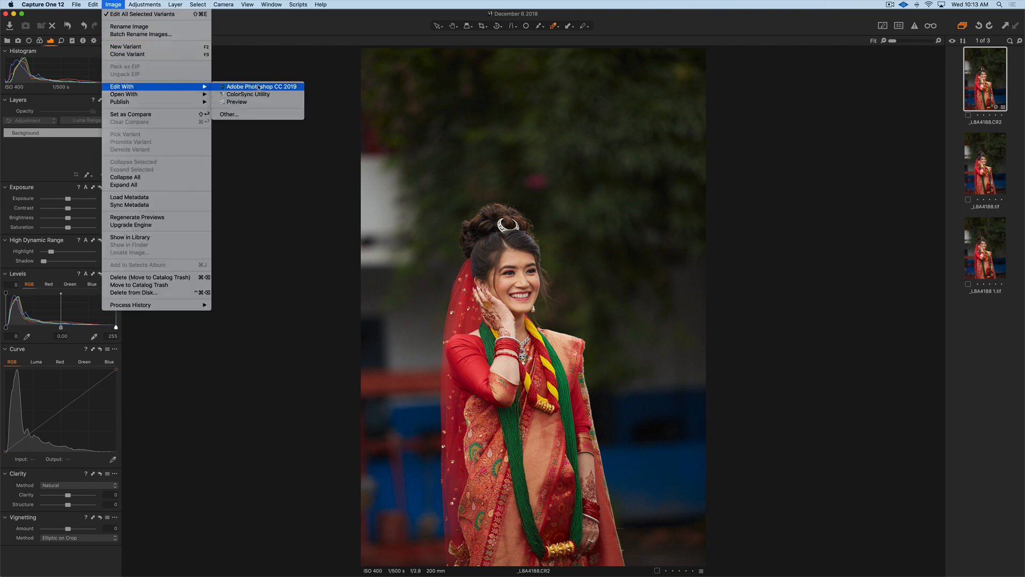
pyautogui.click(259, 87)
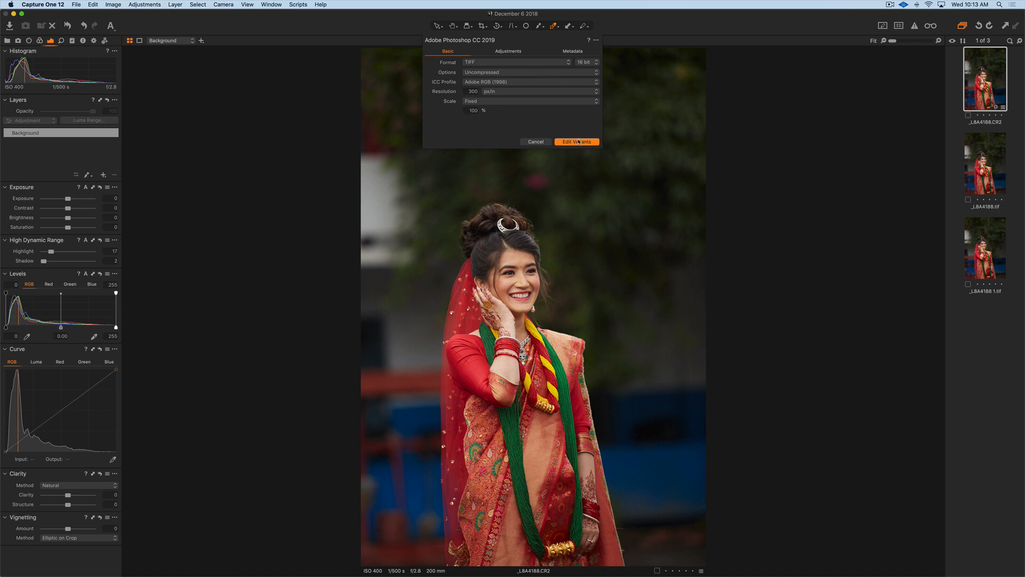
pyautogui.click(577, 142)
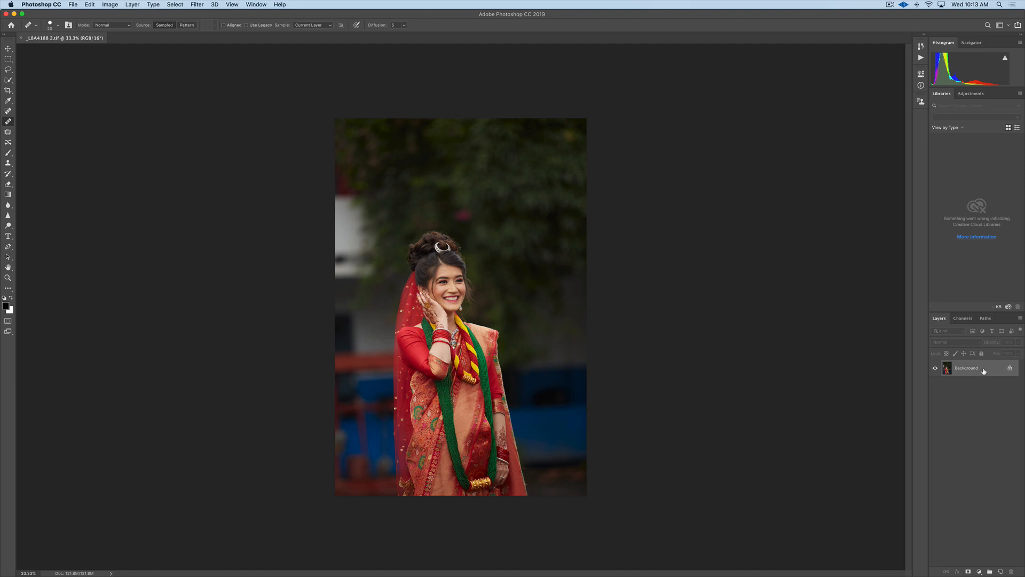
# Duplicate the Background layer and crop the photo tighter around the bride, removing the empty space above her head and narrowing the sides.
pyautogui.press('super+j')
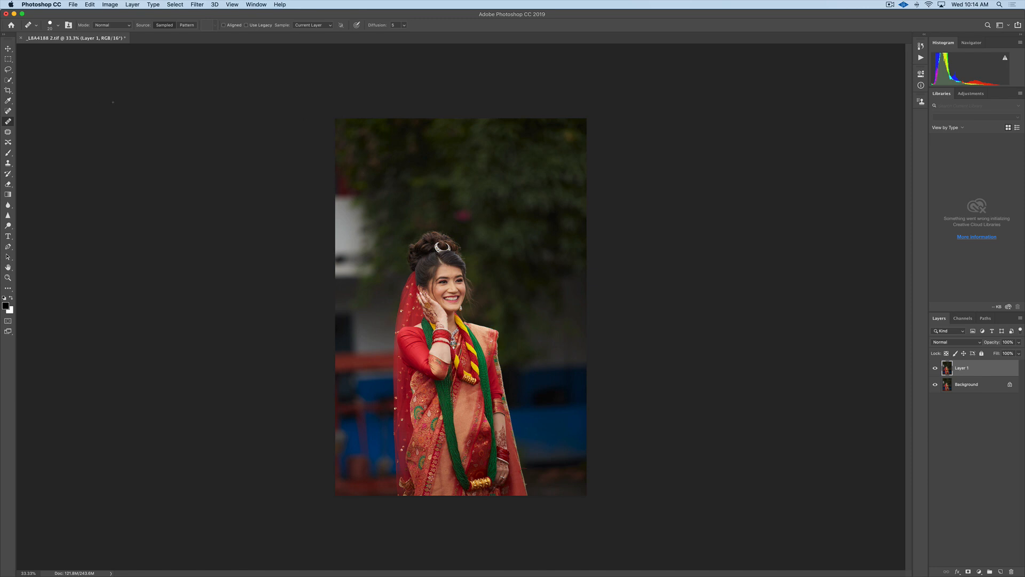
pyautogui.click(8, 90)
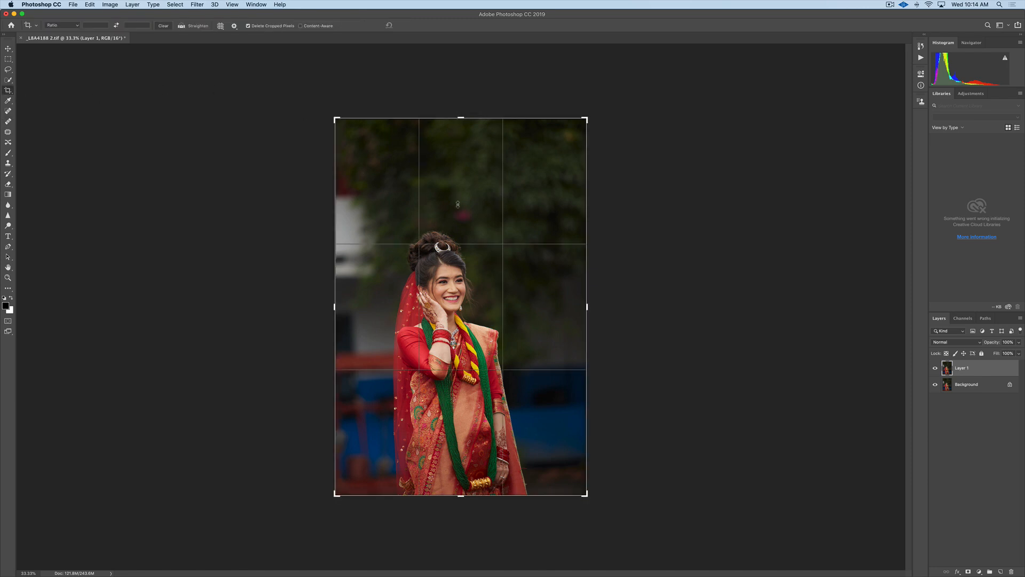
pyautogui.moveTo(458, 205); pyautogui.dragTo(459, 170)
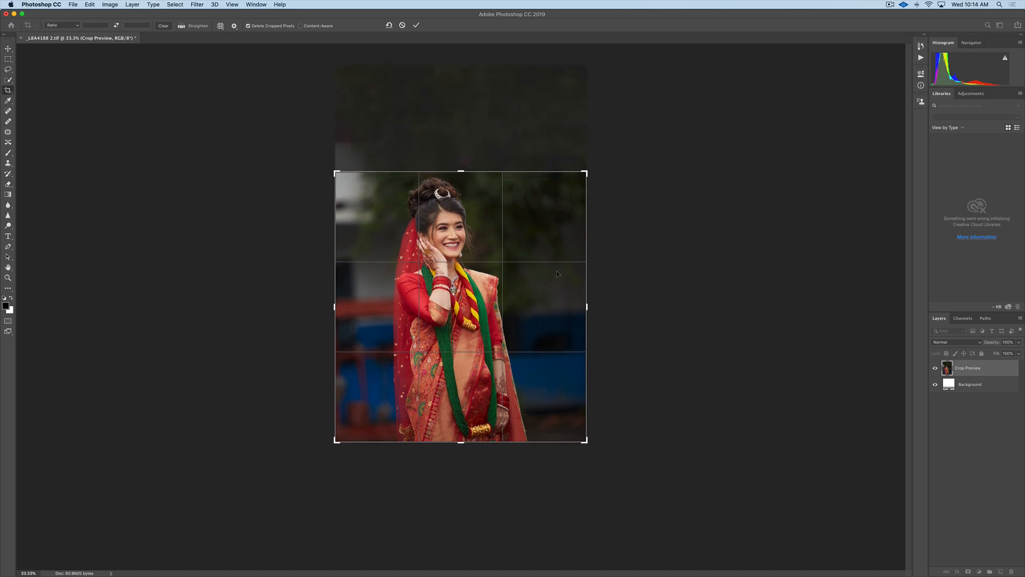
pyautogui.moveTo(585, 306); pyautogui.dragTo(579, 305)
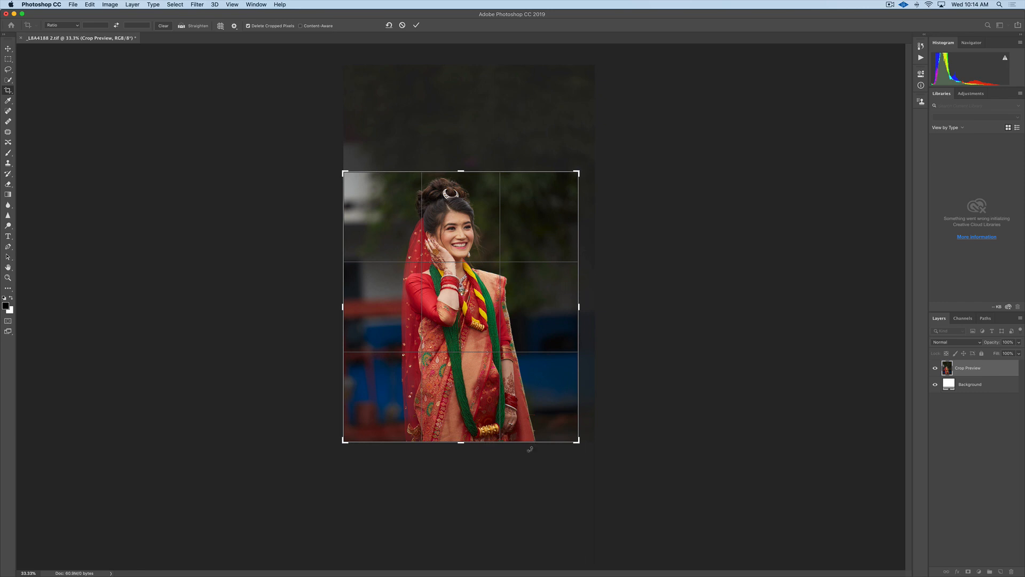
pyautogui.press('Return')
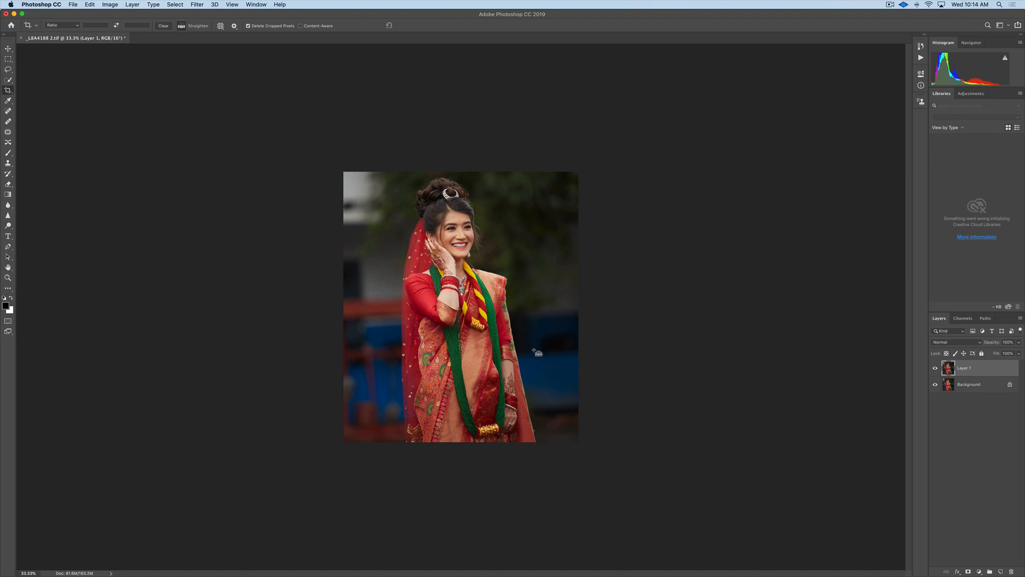
# Use a small Healing Brush sampled from the dark background to paint over the loose red thread beside the sari's edge near the bangled hand.
pyautogui.press('super+equal')
pyautogui.press('super+equal')
pyautogui.press('super+equal')
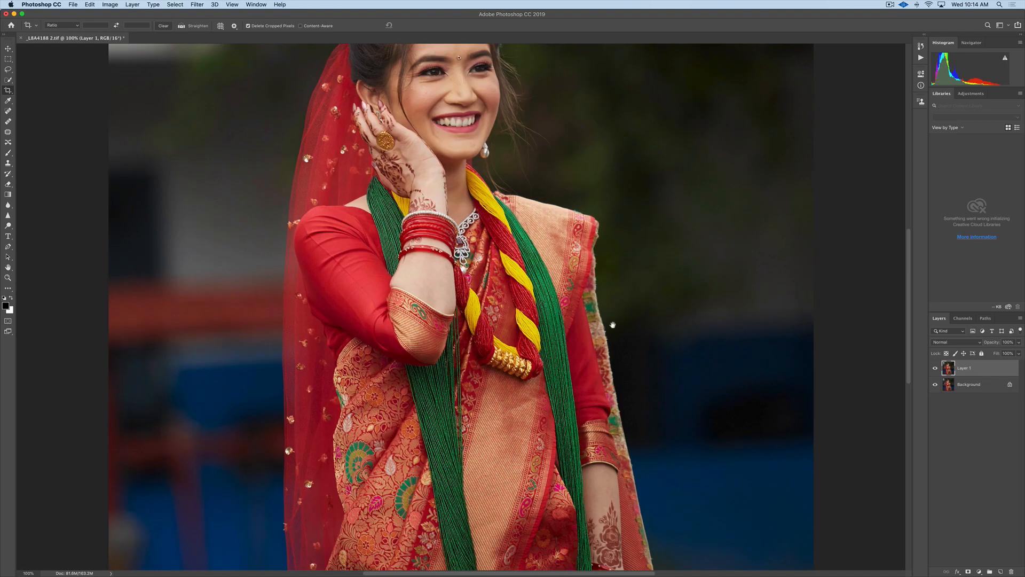
pyautogui.scroll(-10, 582, 374)
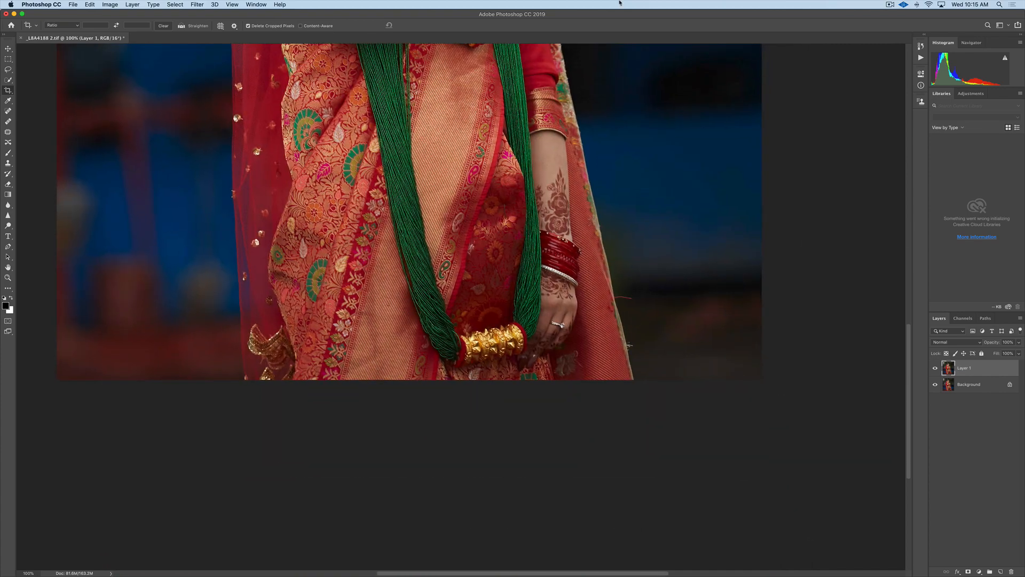
pyautogui.press('super+equal')
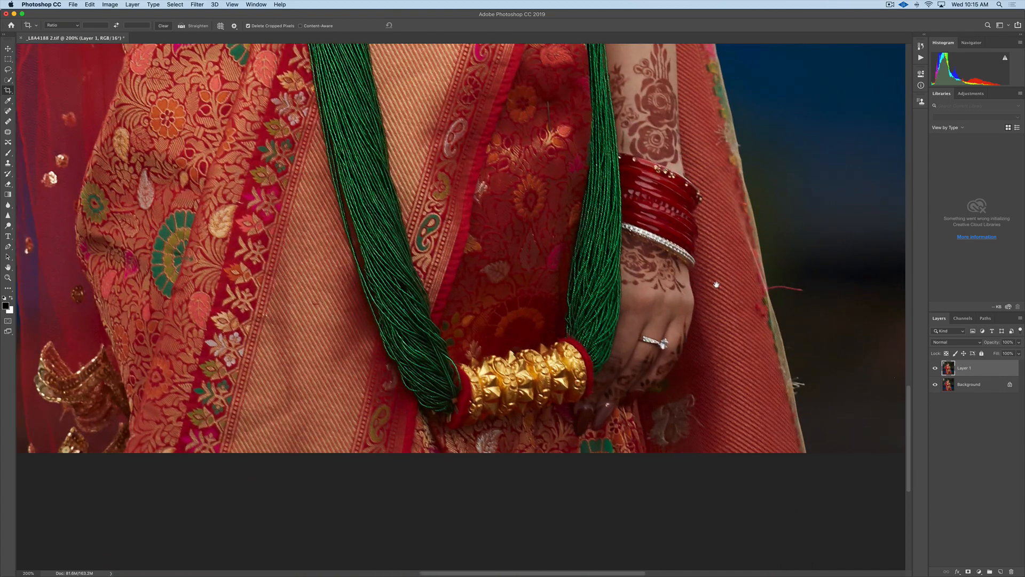
pyautogui.moveTo(716, 284); pyautogui.dragTo(540, 338)
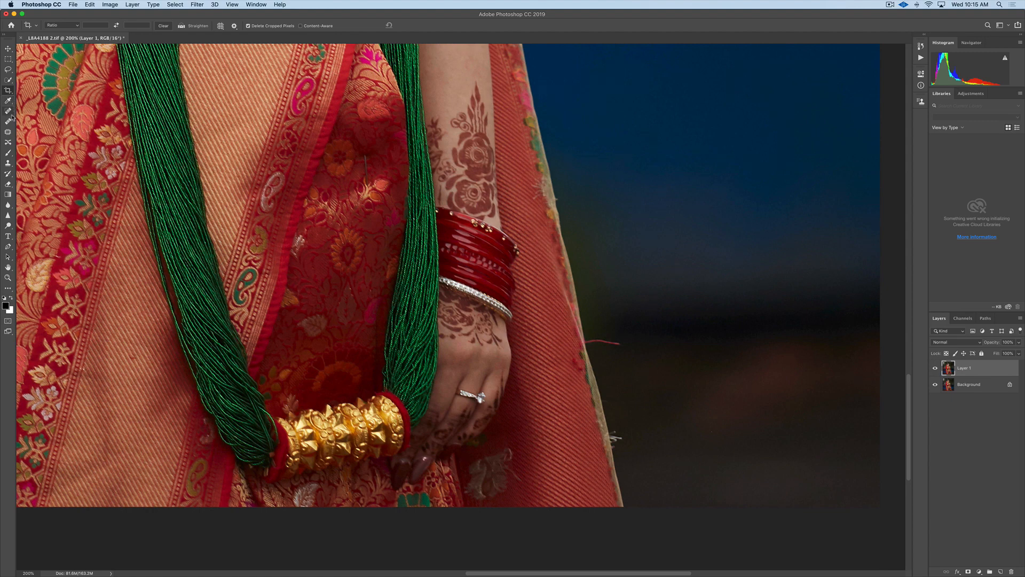
pyautogui.click(8, 122)
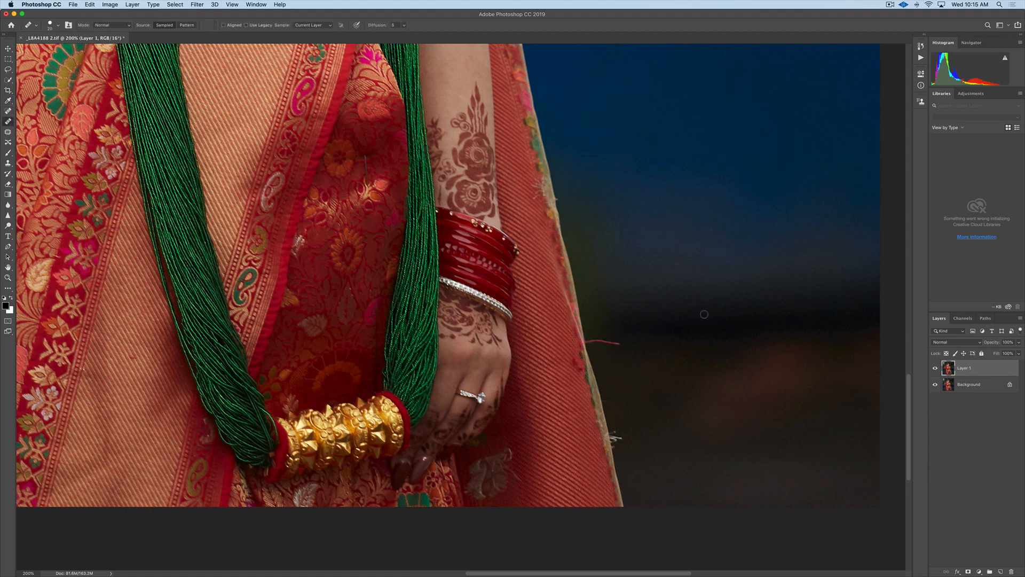
pyautogui.keyDown('alt'); pyautogui.click(619, 359); pyautogui.keyUp('alt')
pyautogui.press('[')
pyautogui.press('super+equal')
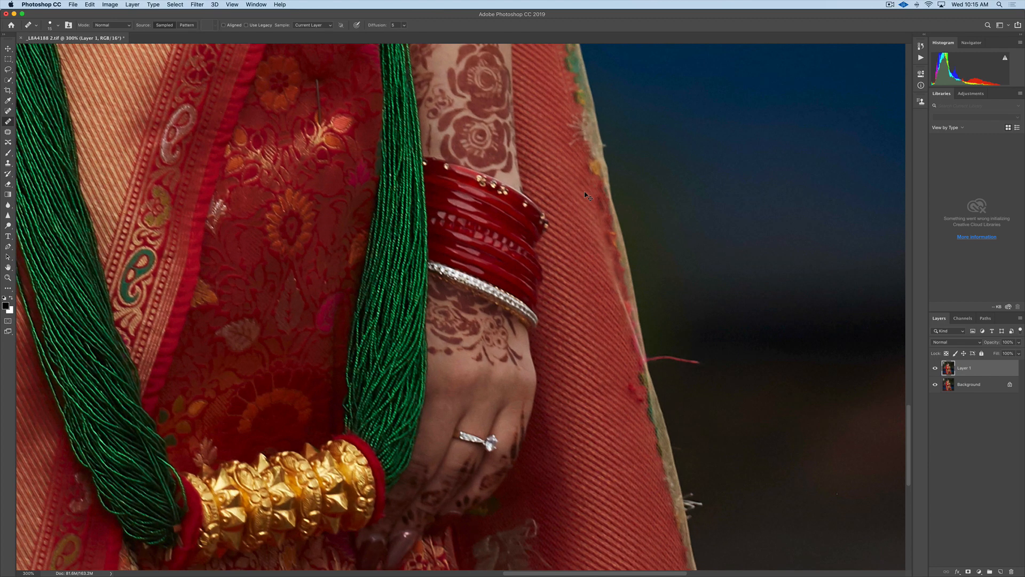
pyautogui.moveTo(793, 369); pyautogui.dragTo(646, 291)
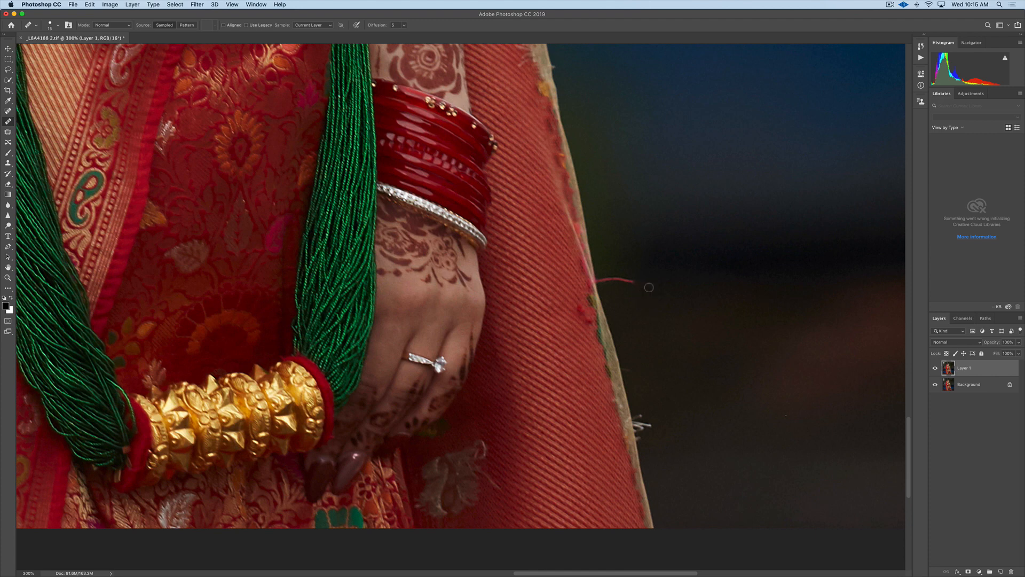
pyautogui.moveTo(633, 285); pyautogui.dragTo(603, 282)
# Heal the frayed white threads sticking out at the sari's lower edge and a small spot in the dark background.
pyautogui.keyDown('alt'); pyautogui.click(785, 430); pyautogui.keyUp('alt')
pyautogui.click(787, 415)
pyautogui.keyDown('alt'); pyautogui.click(654, 437); pyautogui.keyUp('alt')
pyautogui.click(649, 424)
pyautogui.click(645, 424)
pyautogui.click(644, 424)
pyautogui.click(642, 411)
pyautogui.keyDown('alt'); pyautogui.click(642, 401); pyautogui.keyUp('alt')
pyautogui.click(637, 418)
pyautogui.keyDown('alt'); pyautogui.click(647, 400); pyautogui.keyUp('alt')
pyautogui.click(639, 424)
pyautogui.keyDown('alt'); pyautogui.click(651, 414); pyautogui.keyUp('alt')
pyautogui.click(642, 435)
pyautogui.keyDown('alt'); pyautogui.click(643, 393); pyautogui.keyUp('alt')
pyautogui.click(630, 370)
# Heal away the remainder of the loose red thread with samples taken from the dark background just below it.
pyautogui.keyDown('alt'); pyautogui.click(636, 305); pyautogui.keyUp('alt')
pyautogui.moveTo(633, 281); pyautogui.dragTo(643, 286)
pyautogui.keyDown('alt'); pyautogui.click(644, 305); pyautogui.keyUp('alt')
pyautogui.click(630, 280)
pyautogui.keyDown('alt'); pyautogui.click(629, 299); pyautogui.keyUp('alt')
pyautogui.click(610, 282)
# Add a Curves adjustment layer that brightens the midtones to an output of 141, and invert its mask to black.
pyautogui.press('super+minus')
pyautogui.press('super+minus')
pyautogui.press('super+minus')
pyautogui.press('super+minus')
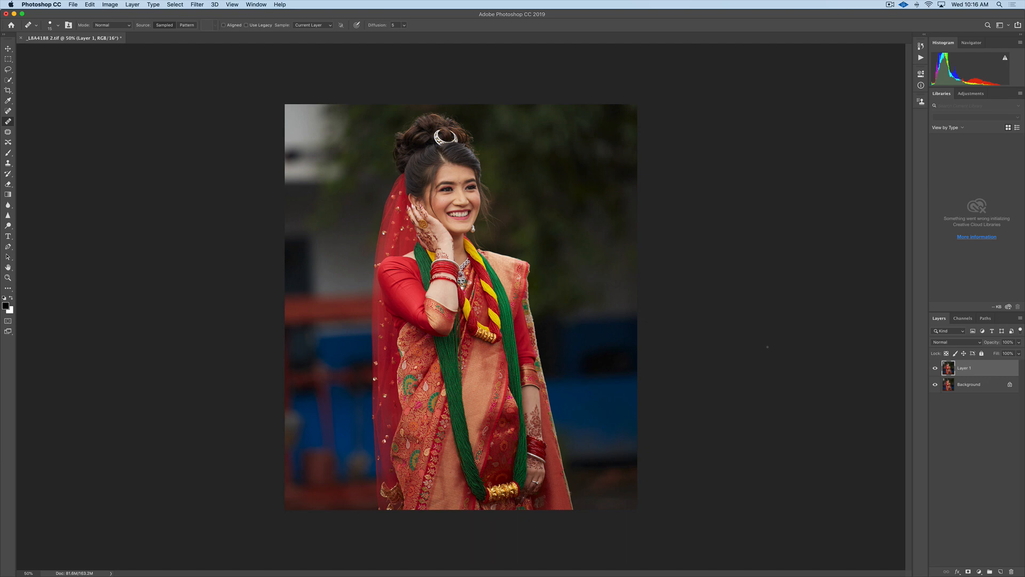
pyautogui.click(979, 571)
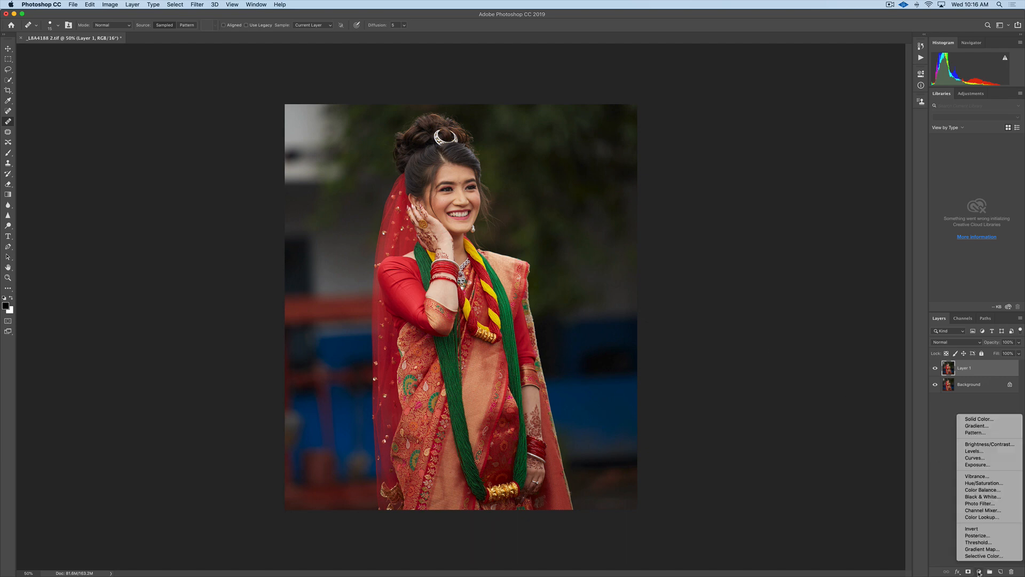
pyautogui.click(979, 460)
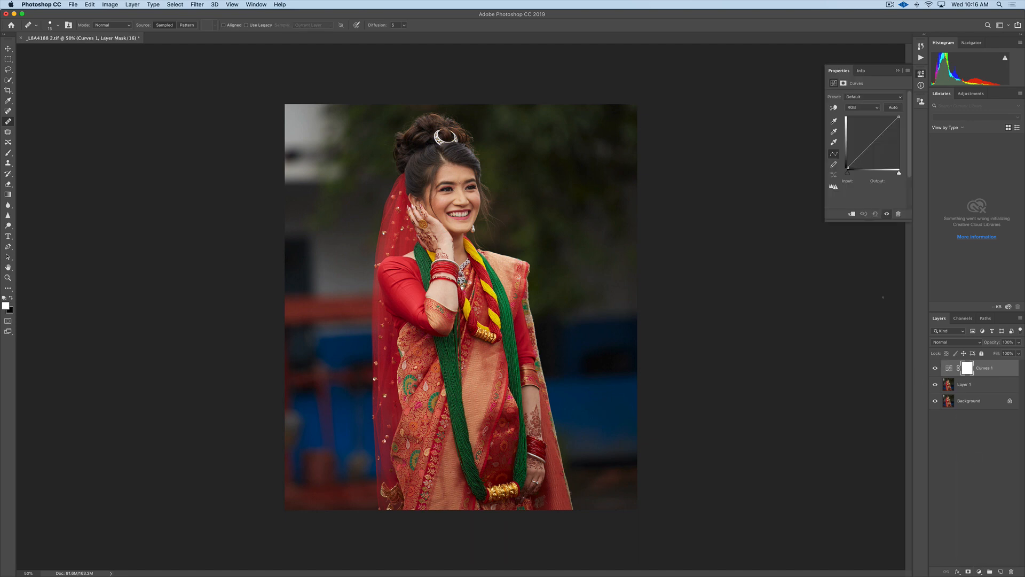
pyautogui.click(873, 141)
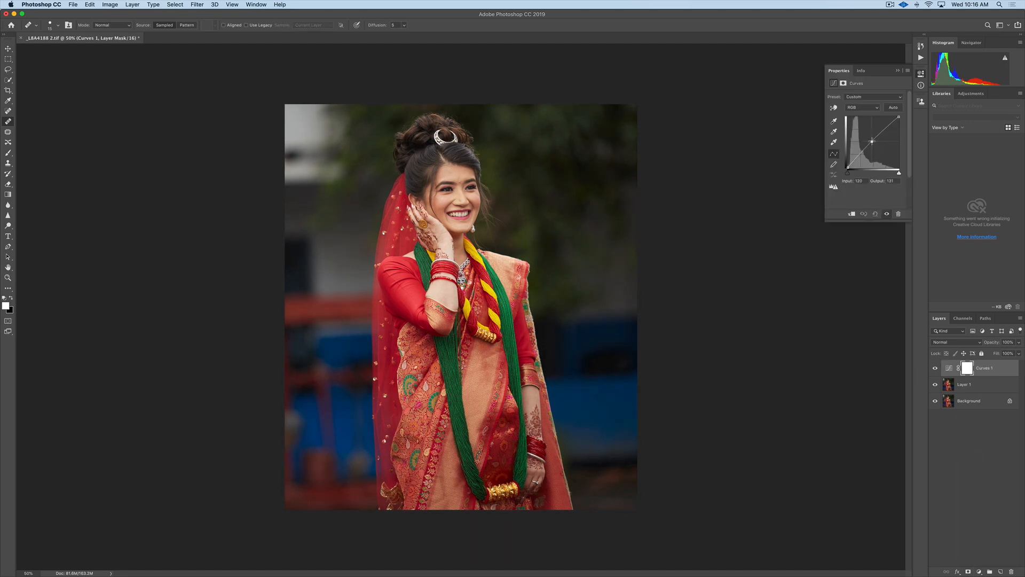
pyautogui.moveTo(872, 142); pyautogui.dragTo(869, 139)
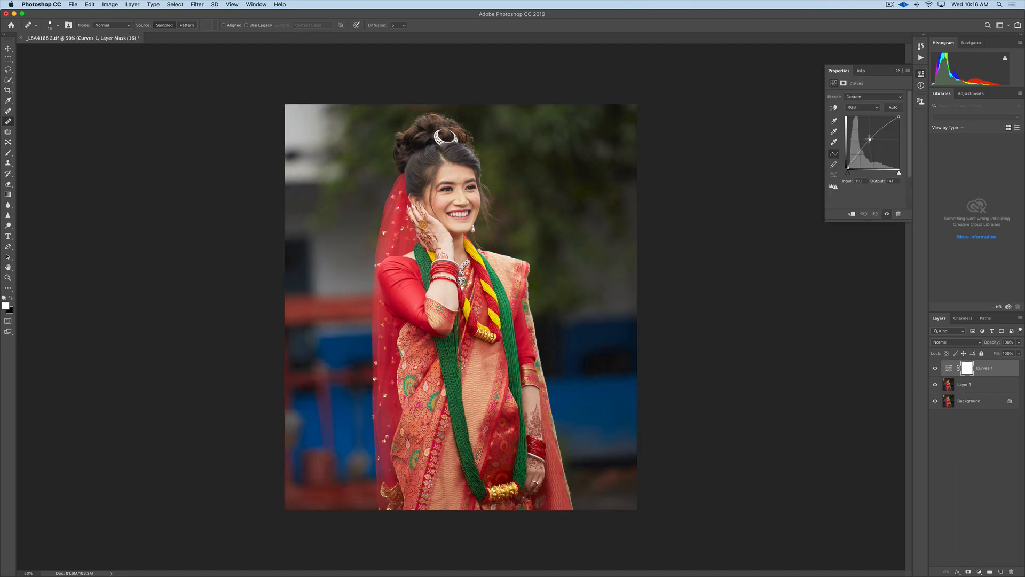
pyautogui.click(898, 71)
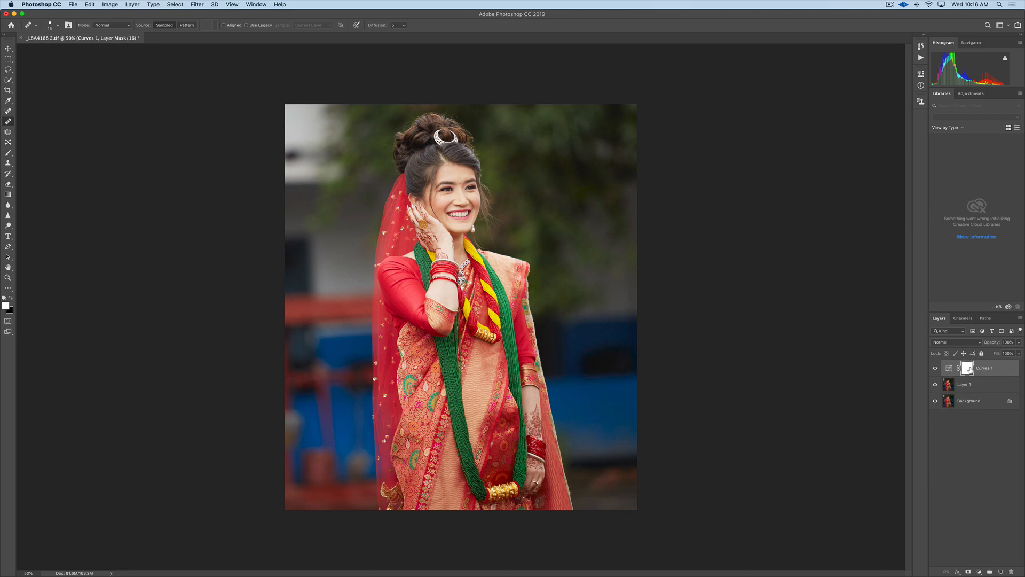
pyautogui.press('super+i')
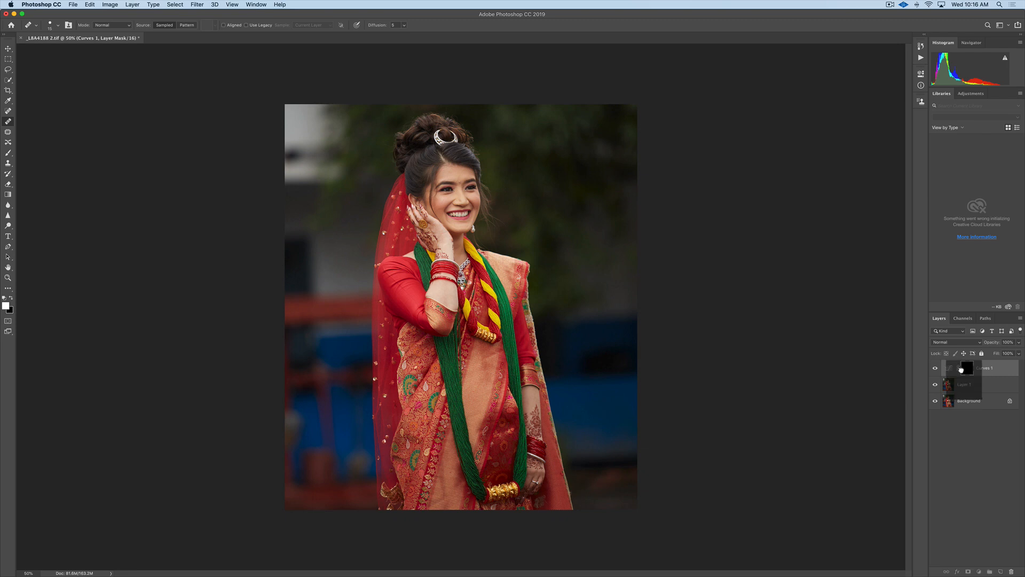
# Set the Brush tool to 100% opacity and 2% flow for painting the face on the brightening Curves mask.
pyautogui.press('b')
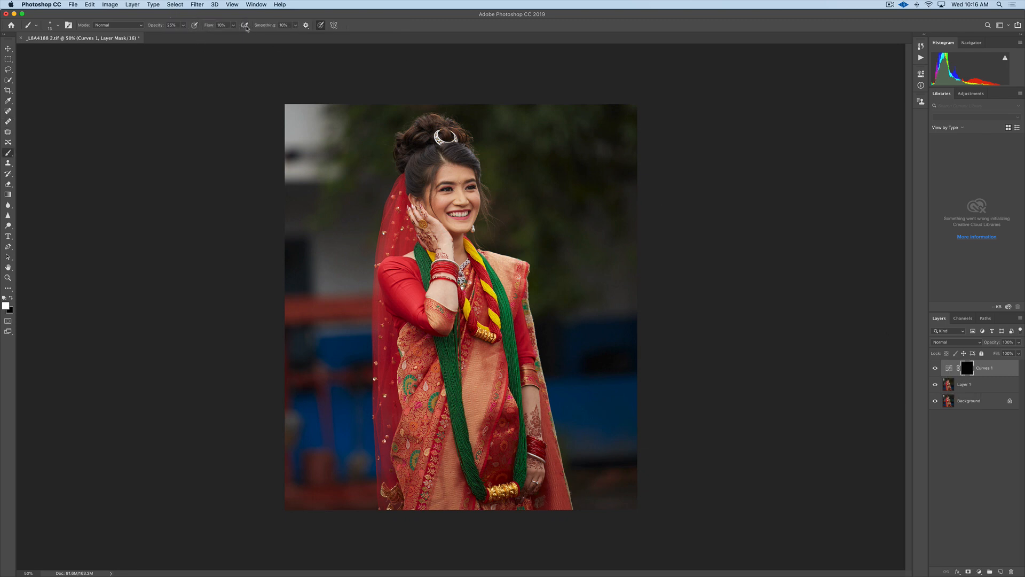
pyautogui.click(171, 26)
pyautogui.write('1')
pyautogui.press('Return')
pyautogui.press('Return')
pyautogui.write('2')
pyautogui.press('super+equal')
pyautogui.press('super+equal')
pyautogui.press('super+equal')
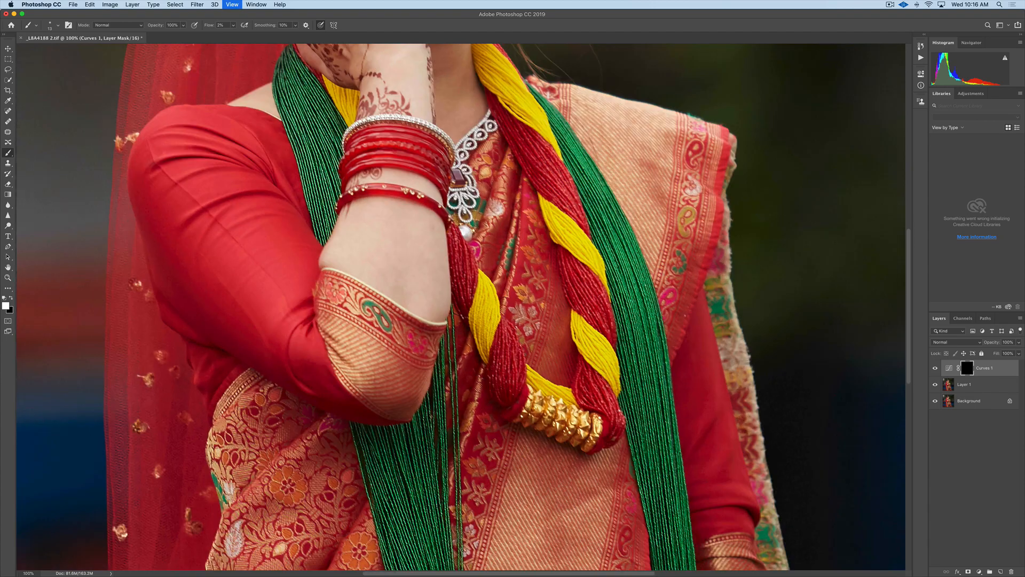
pyautogui.scroll(10, 461, 307)
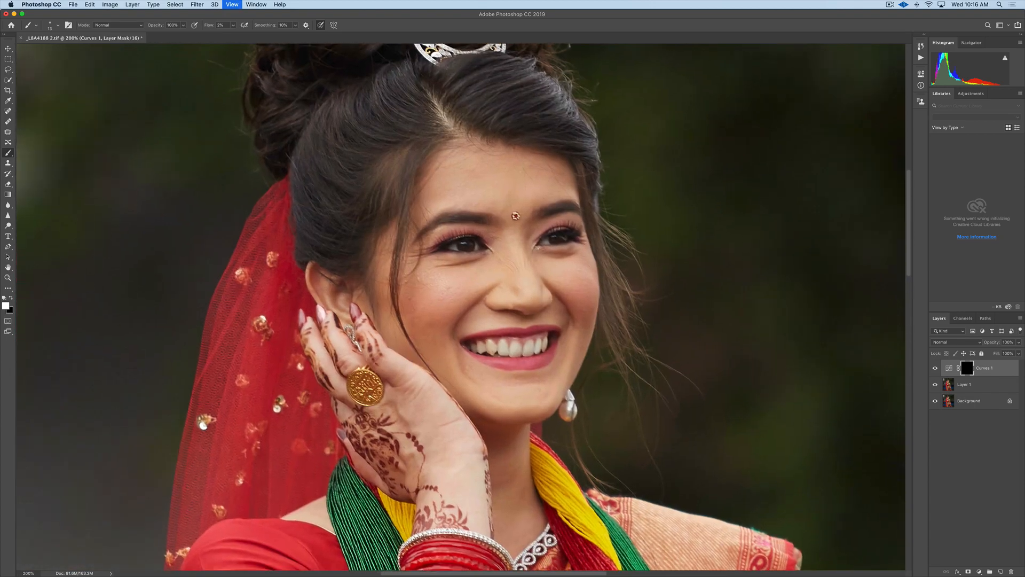
pyautogui.press('super+equal')
pyautogui.press('super+equal')
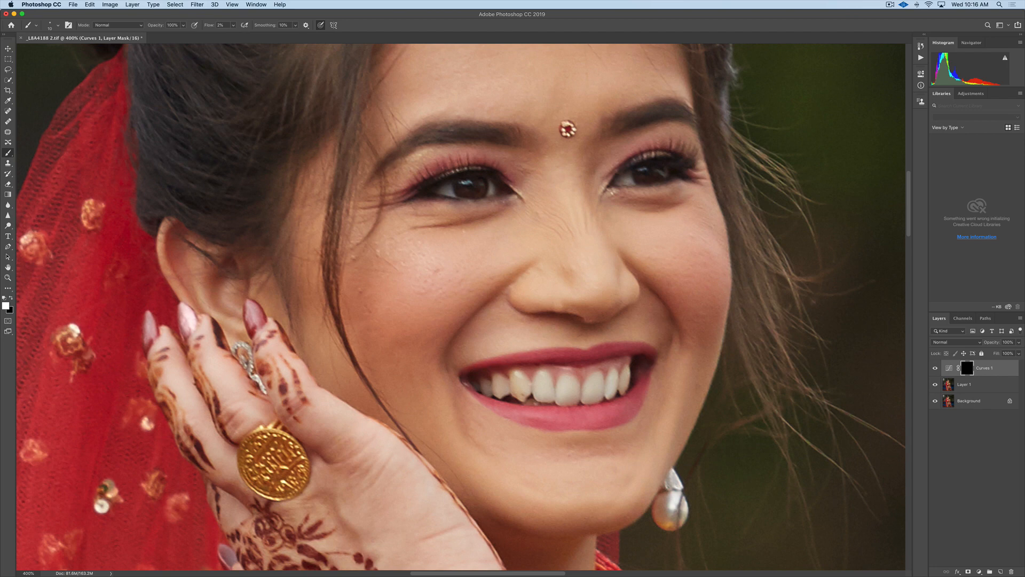
pyautogui.press('super+comma')
# Add a second Curves adjustment layer and pull its midpoint down to darken the midtones.
pyautogui.click(979, 571)
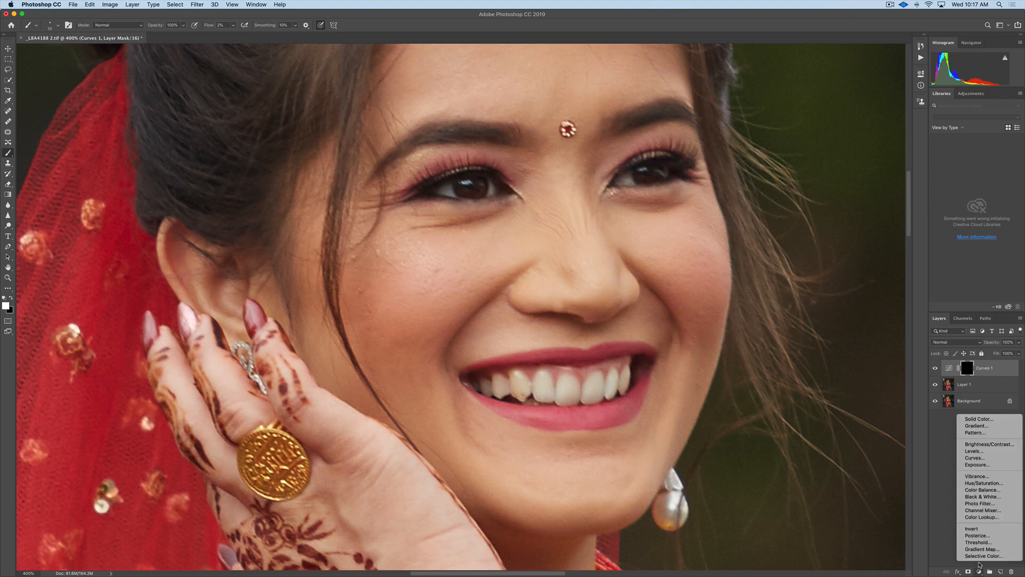
pyautogui.click(976, 460)
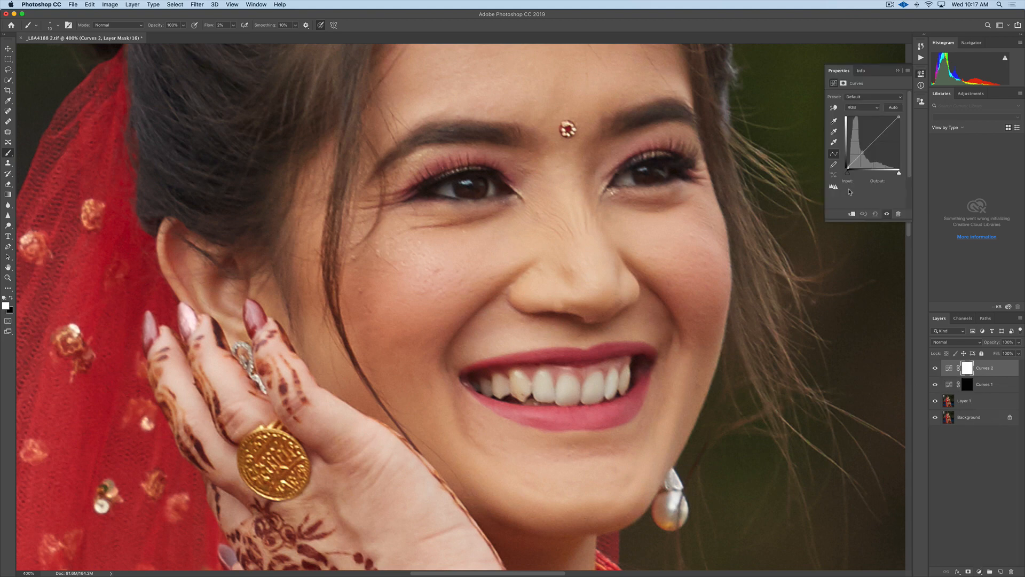
pyautogui.click(875, 139)
pyautogui.moveTo(875, 140); pyautogui.dragTo(876, 144)
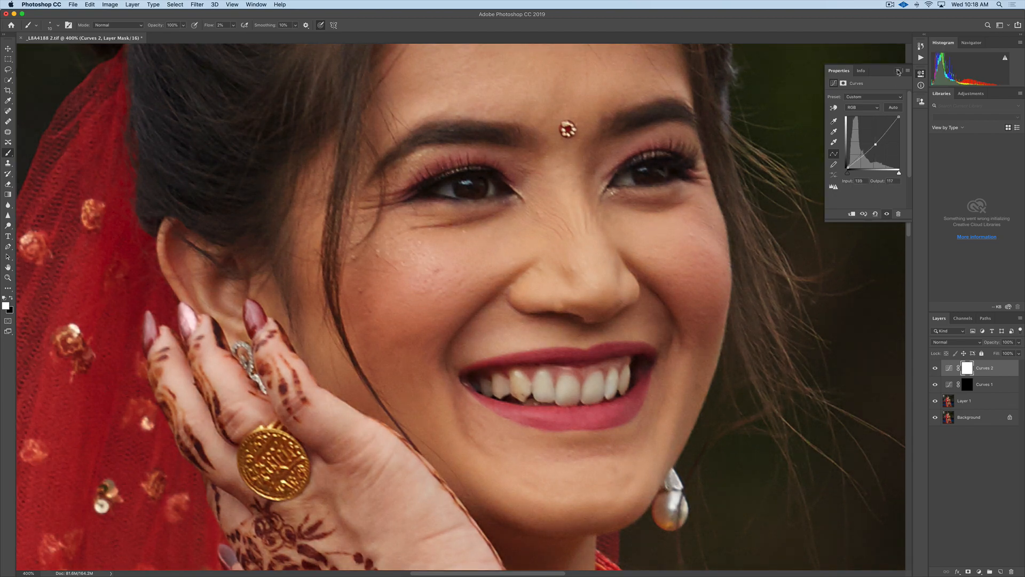
pyautogui.click(897, 70)
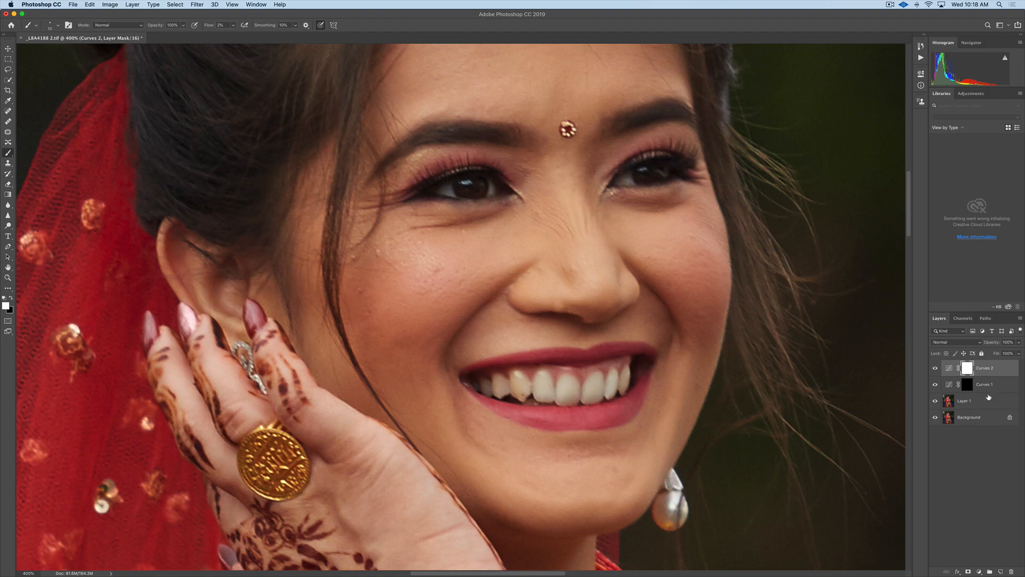
# Set the darkening Curves layer's blend mode to Luminosity.
pyautogui.click(964, 343)
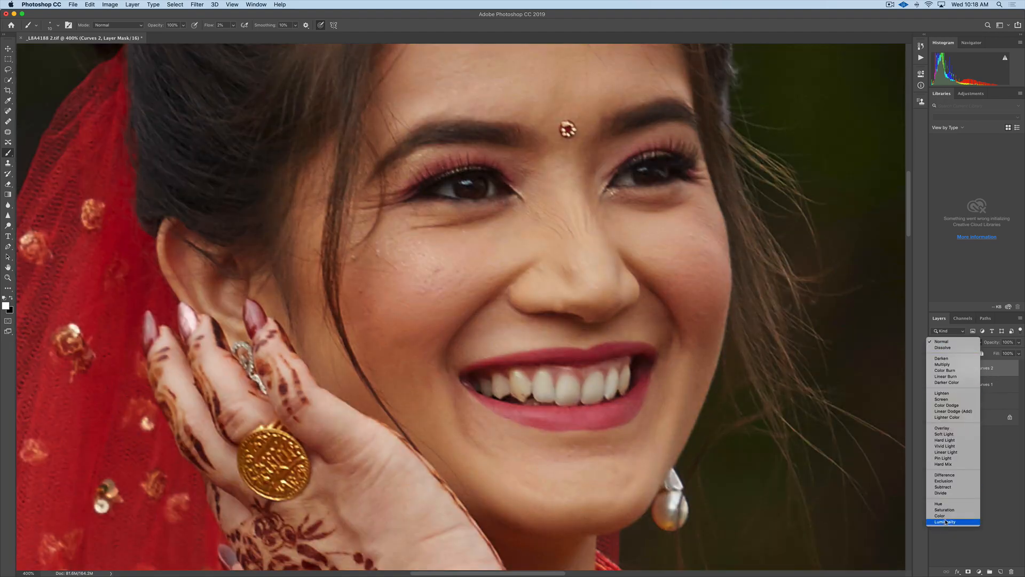
pyautogui.click(947, 522)
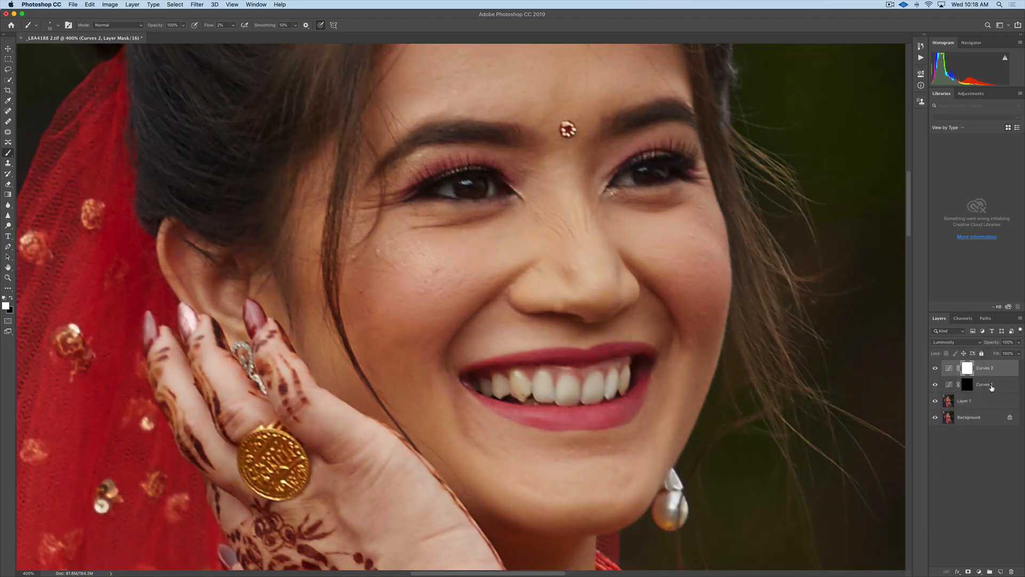
# Set the brightening Curves layer's blend mode to Color.
pyautogui.click(991, 385)
pyautogui.click(973, 343)
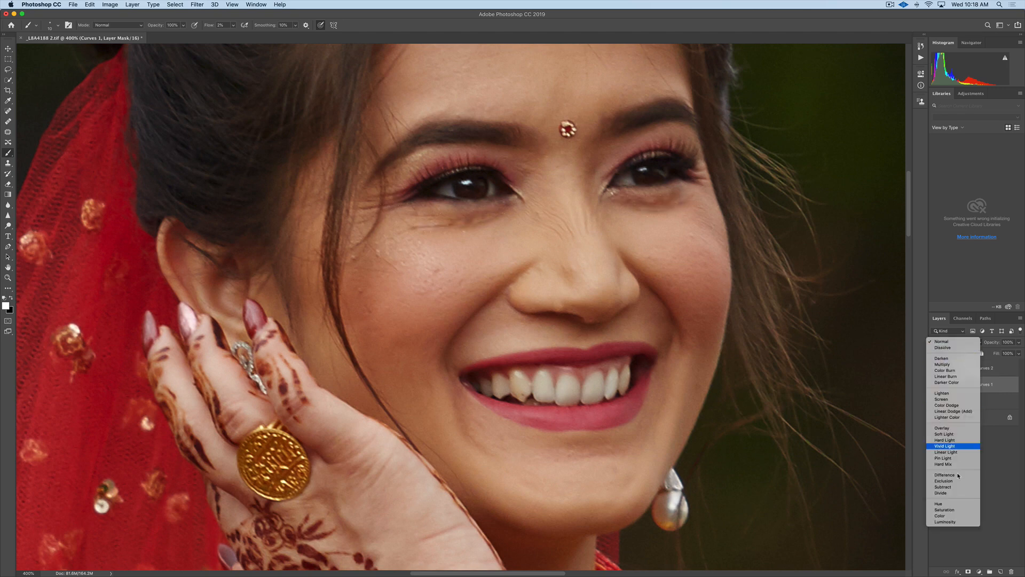
pyautogui.click(957, 516)
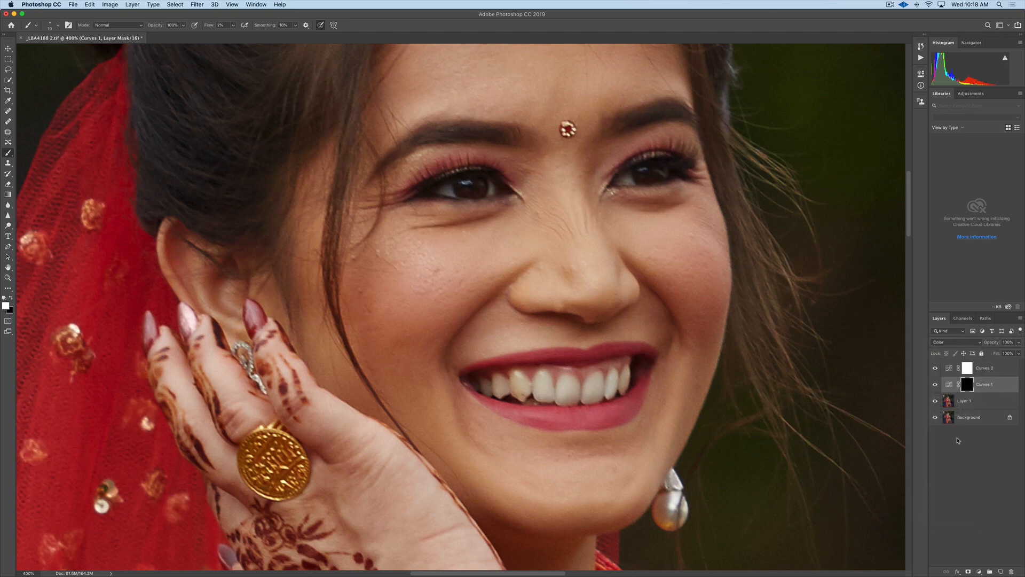
# Invert the darkening Curves mask to black and paint white with a larger brush over the eyebrow, comparing with the layer hidden.
pyautogui.click(984, 369)
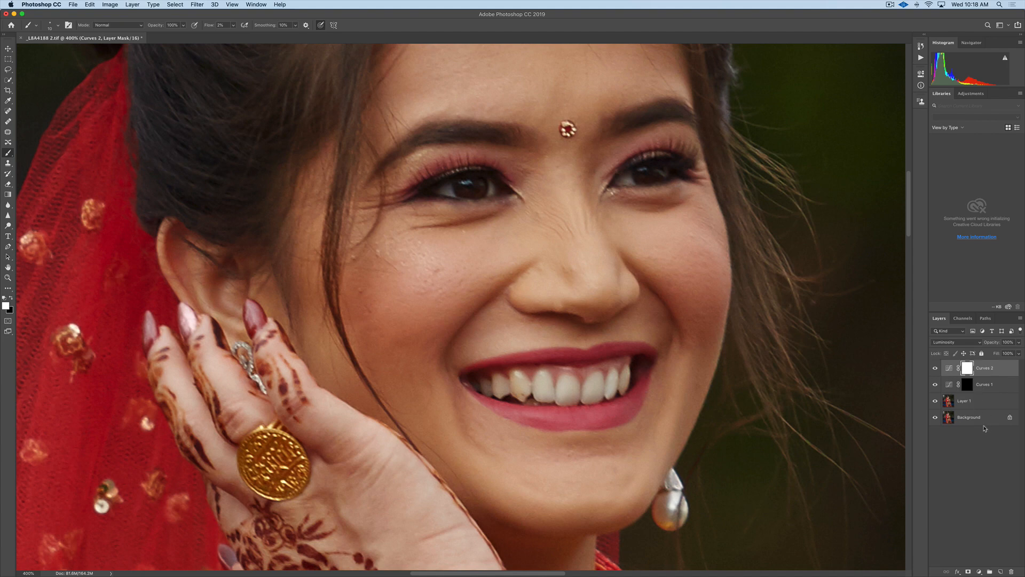
pyautogui.press('super+i')
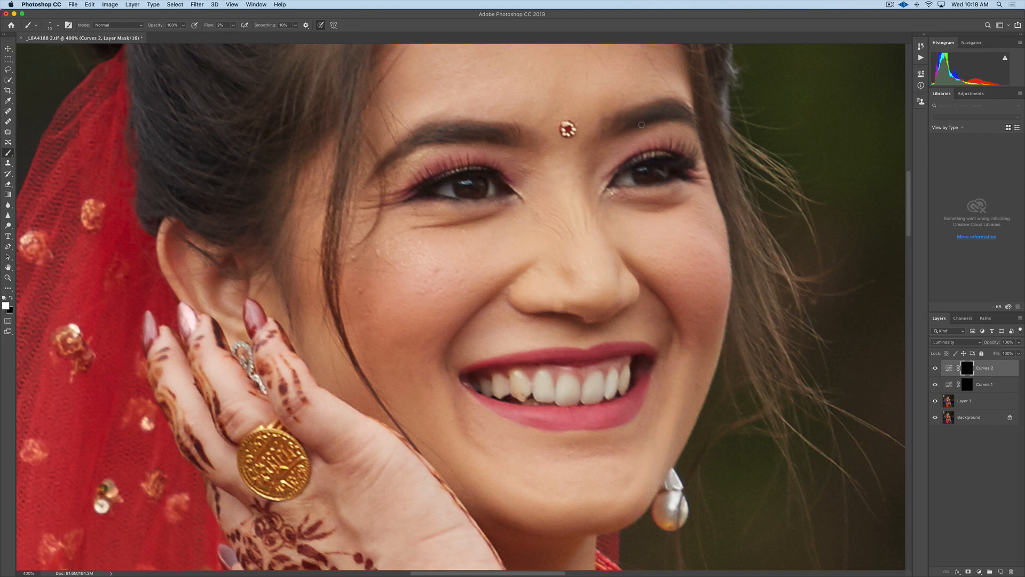
pyautogui.press(']')
pyautogui.moveTo(665, 110); pyautogui.dragTo(671, 112)
pyautogui.click(938, 368)
pyautogui.click(935, 368)
pyautogui.moveTo(547, 179); pyautogui.dragTo(545, 343)
pyautogui.moveTo(519, 263); pyautogui.dragTo(548, 359)
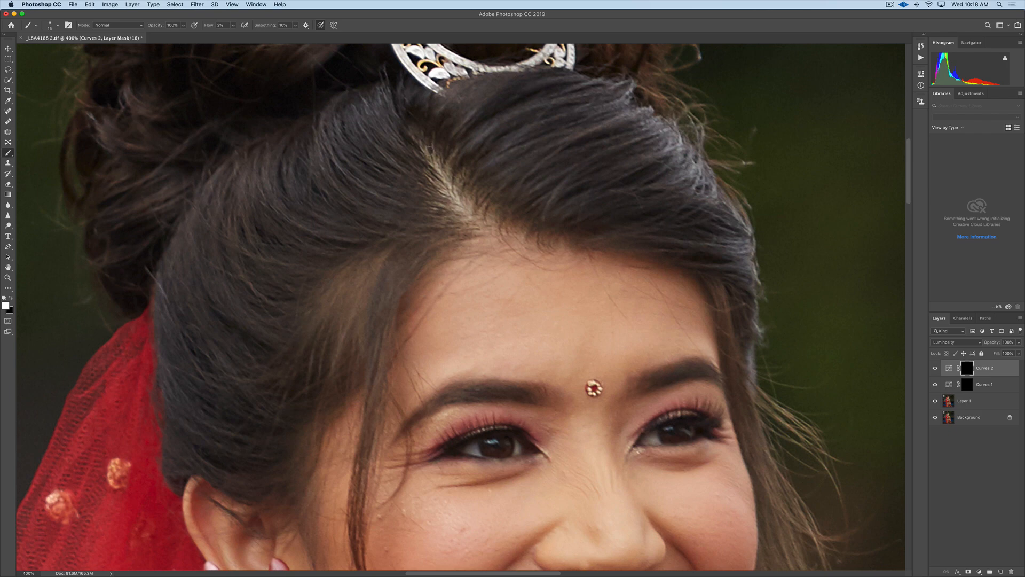
# Set the brush flow to 6% and compare the forehead and eyebrows with the darkening Curves layer hidden and shown.
pyautogui.click(223, 25)
pyautogui.write('5')
pyautogui.press('super+comma')
pyautogui.press('super+comma')
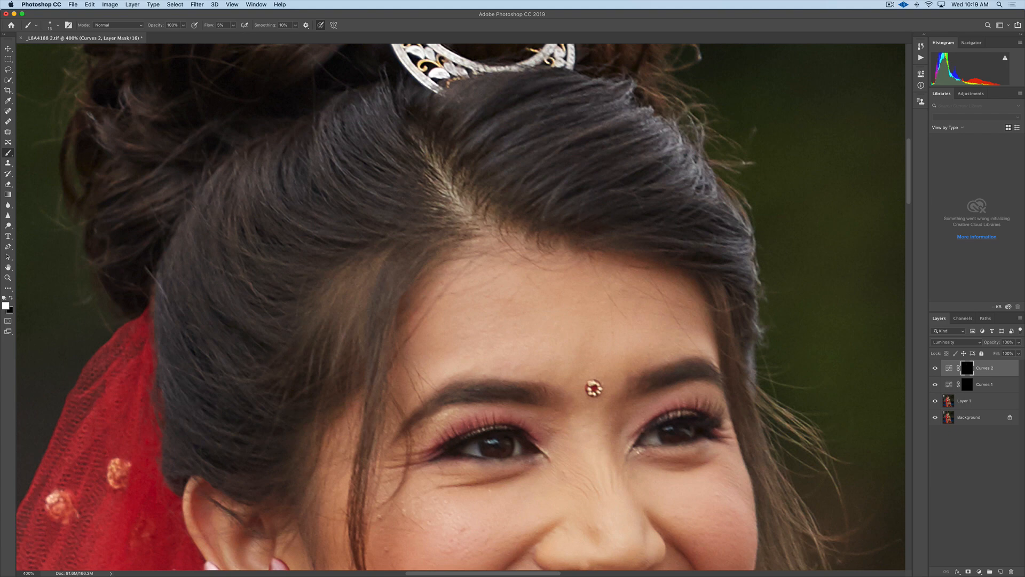
# Compare the whole portrait and the face with the darkening Curves layer hidden and shown.
pyautogui.press('super+minus')
pyautogui.press('super+minus')
pyautogui.press('super+minus')
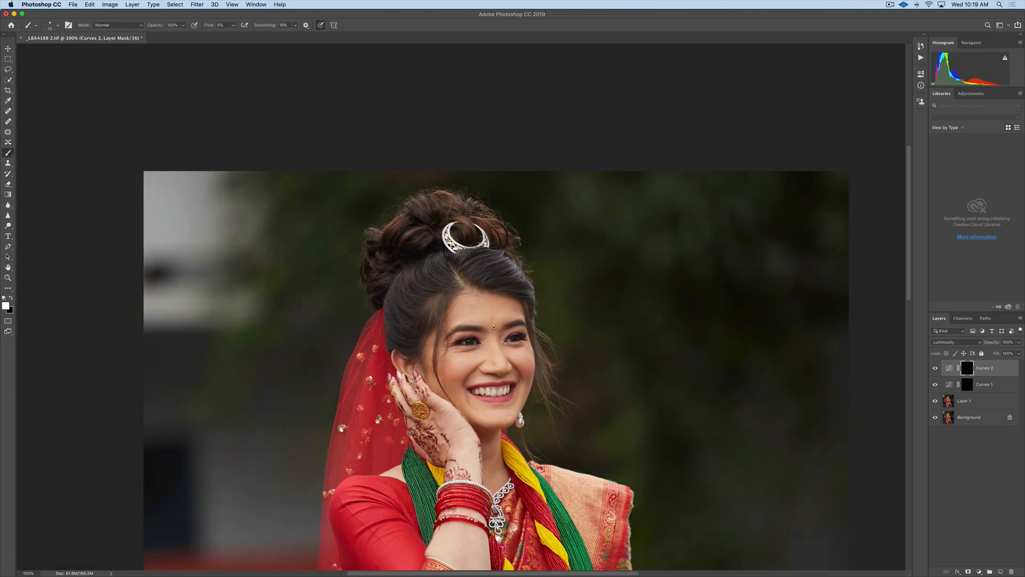
pyautogui.scroll(-5, 492, 320)
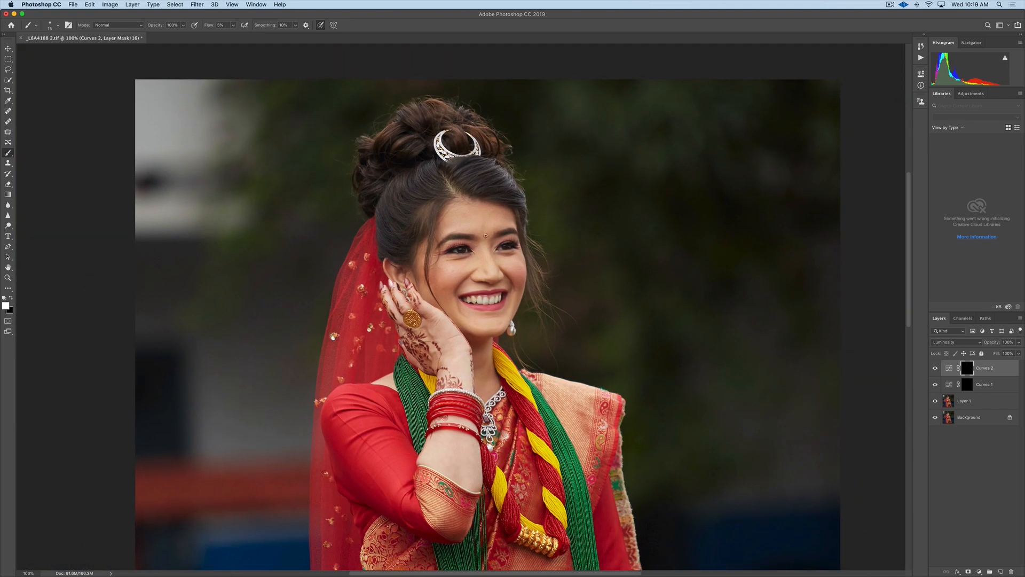
pyautogui.press('super+comma')
pyautogui.press('super+comma')
pyautogui.press('super+equal')
pyautogui.press('super+equal')
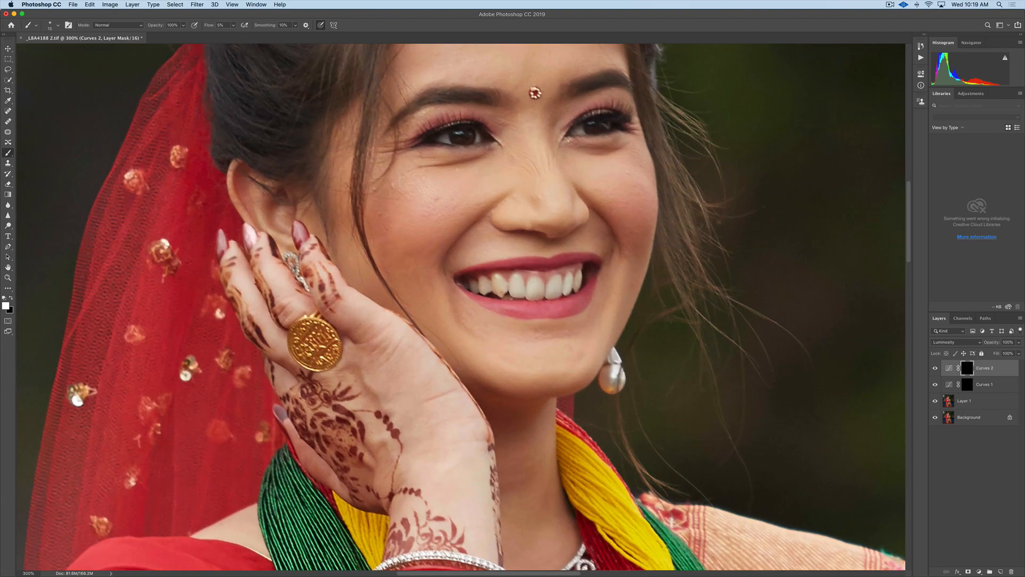
pyautogui.scroll(5, 462, 307)
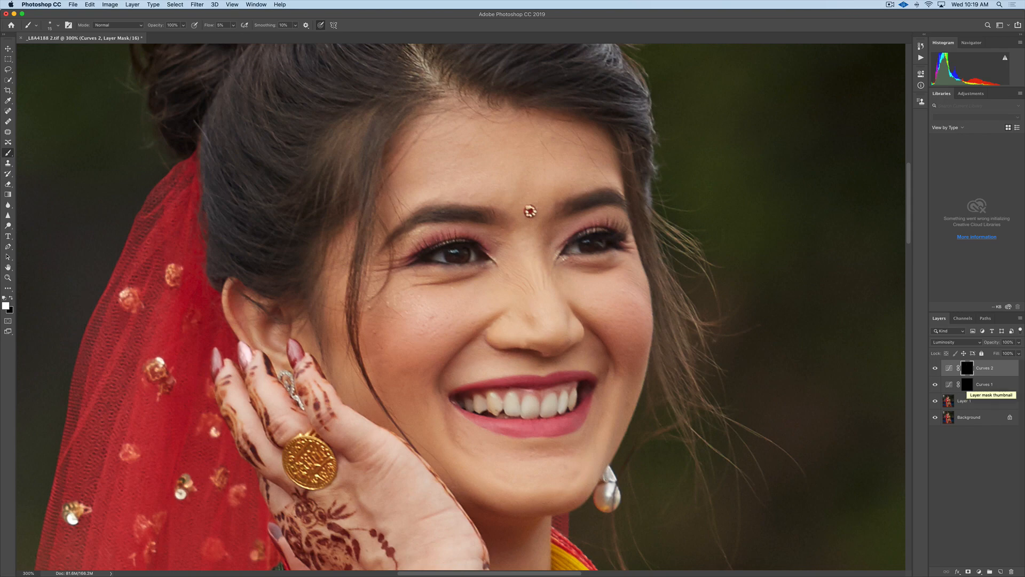
# Inspect the brightening Curves mask, and raise that layer's curve midpoint for a stronger brightening effect.
pyautogui.keyDown('alt'); pyautogui.click(967, 385); pyautogui.keyUp('alt')
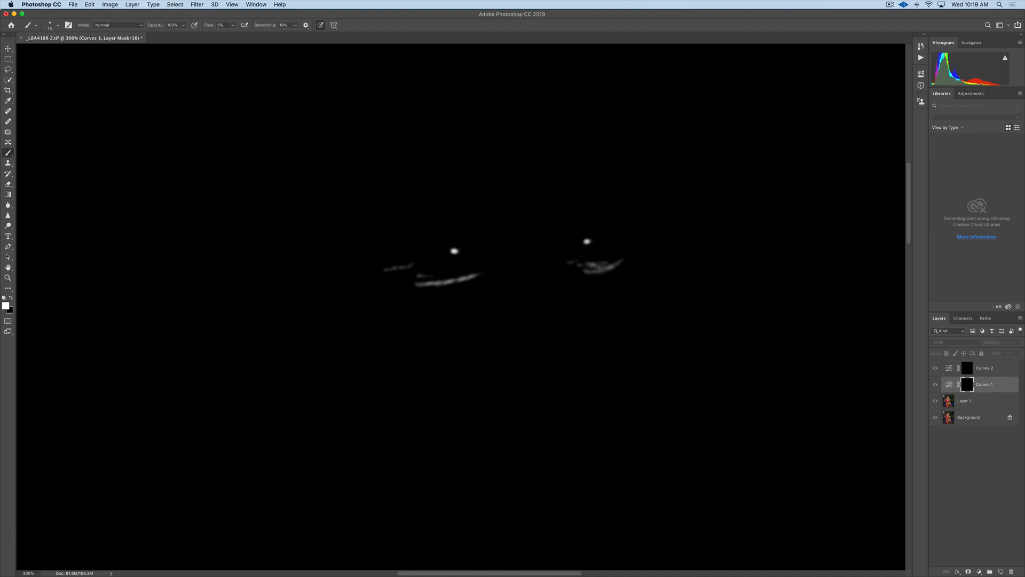
pyautogui.click(949, 384)
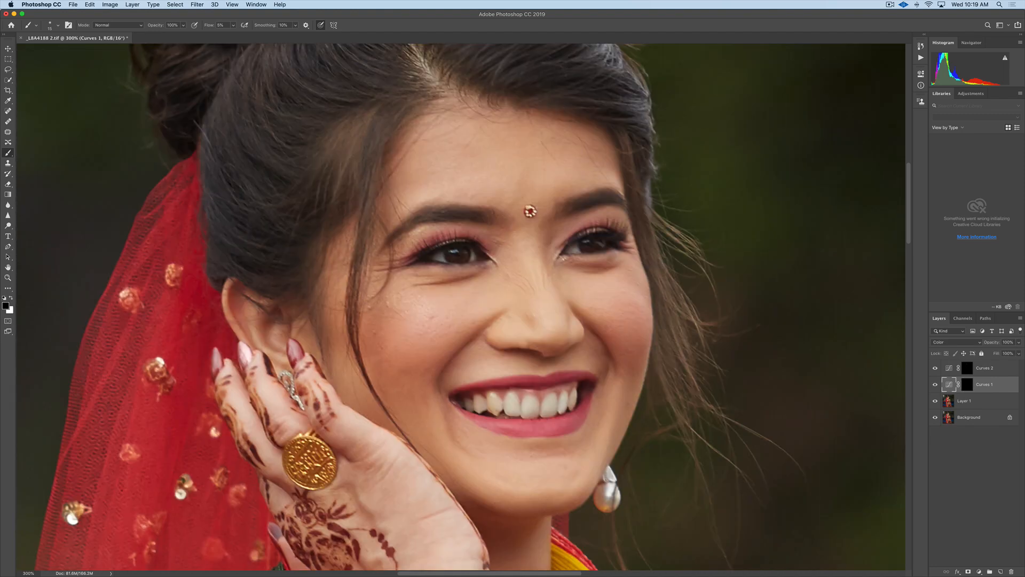
pyautogui.doubleClick(949, 384)
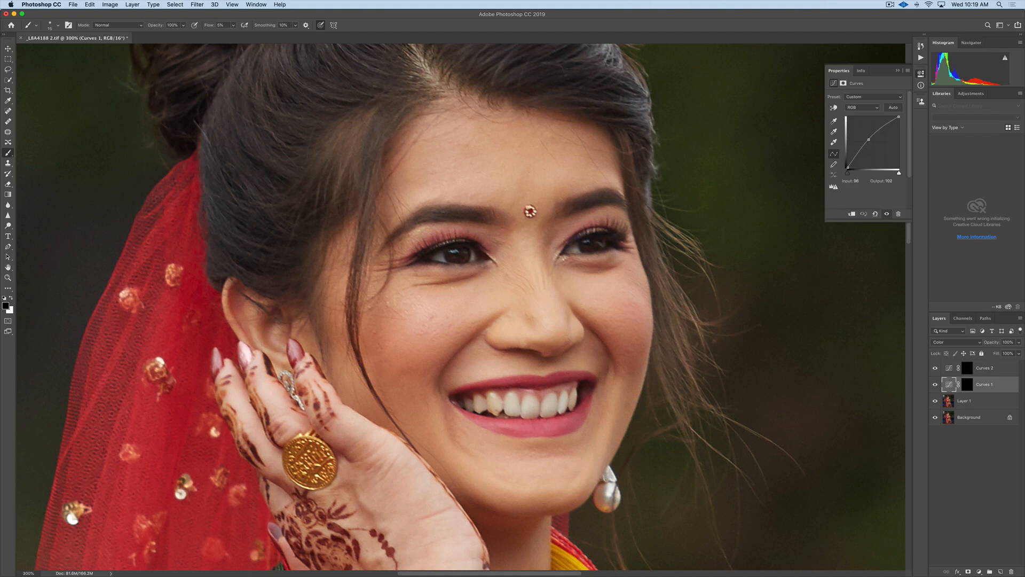
pyautogui.moveTo(869, 139)
pyautogui.mouseDown()
pyautogui.moveTo(859, 121)
pyautogui.moveTo(870, 135)
pyautogui.mouseUp()
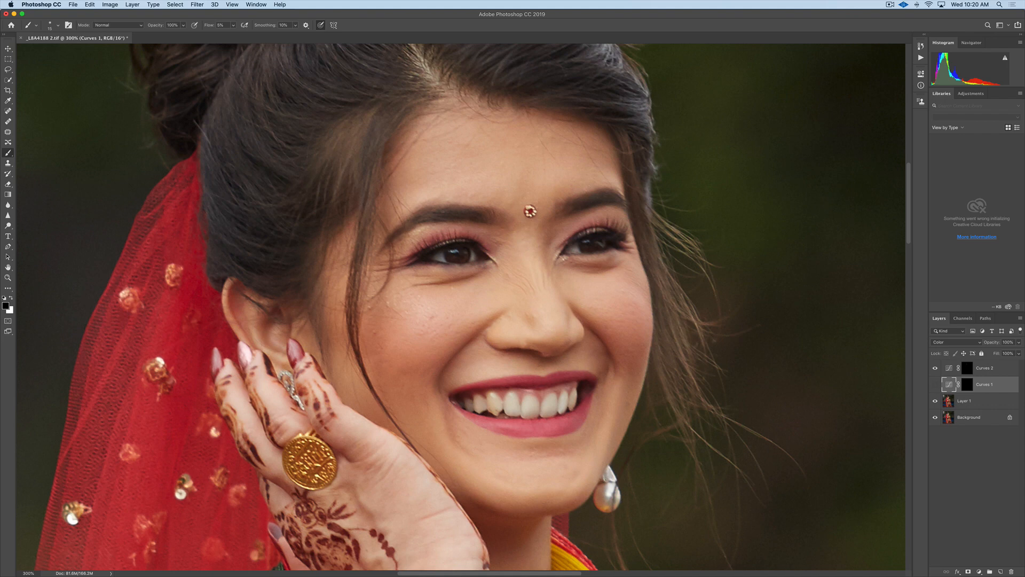
pyautogui.hotkey('ctrl', ',')
# Set the brightening Curves layer's blend mode to Luminosity and compare the face with the layer hidden and shown.
pyautogui.click(968, 342)
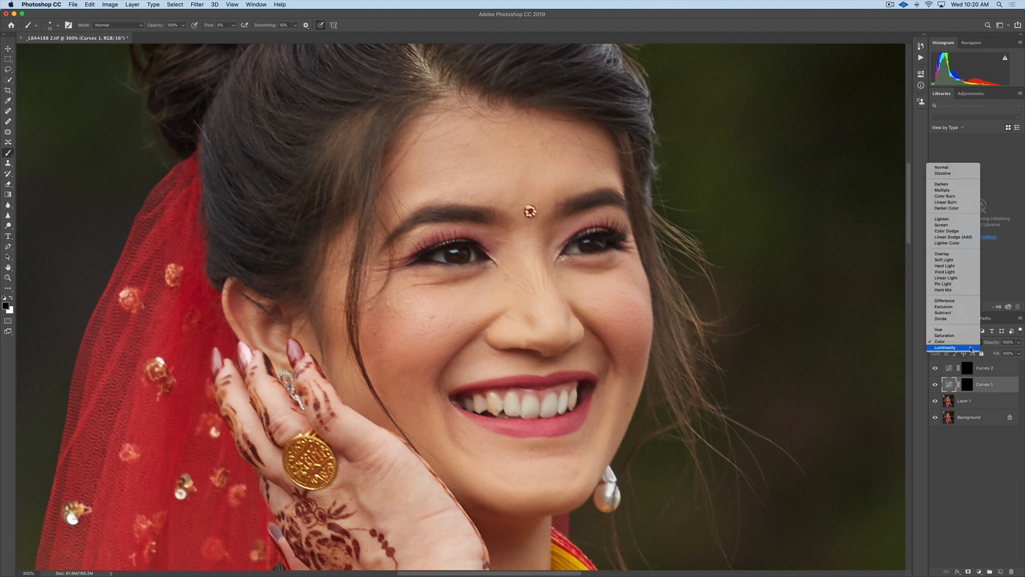
pyautogui.click(971, 349)
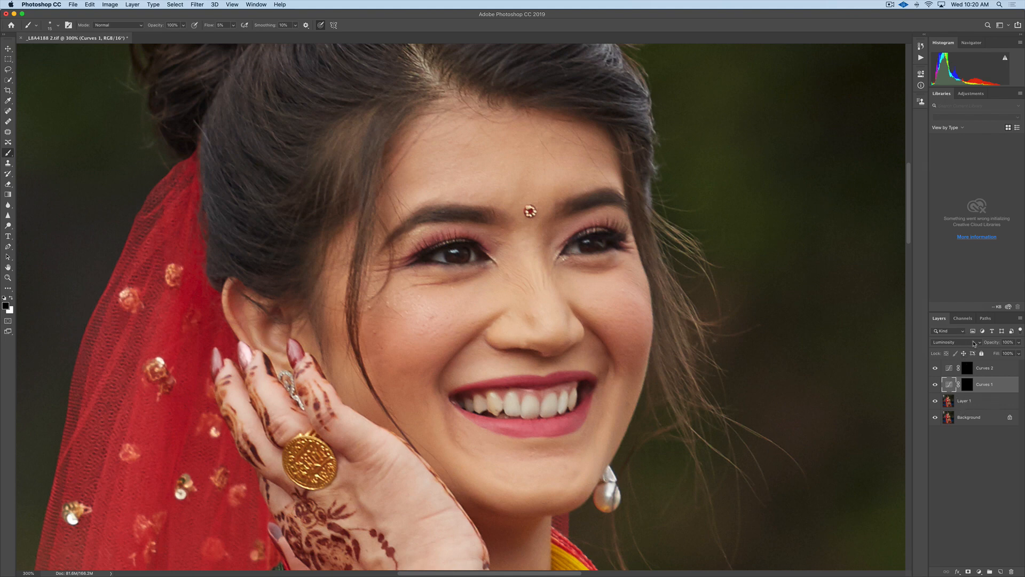
pyautogui.click(935, 384)
pyautogui.click(935, 384)
# Recheck the brightening curve's midpoint, and target the layer's mask with white as the foreground colour.
pyautogui.doubleClick(947, 384)
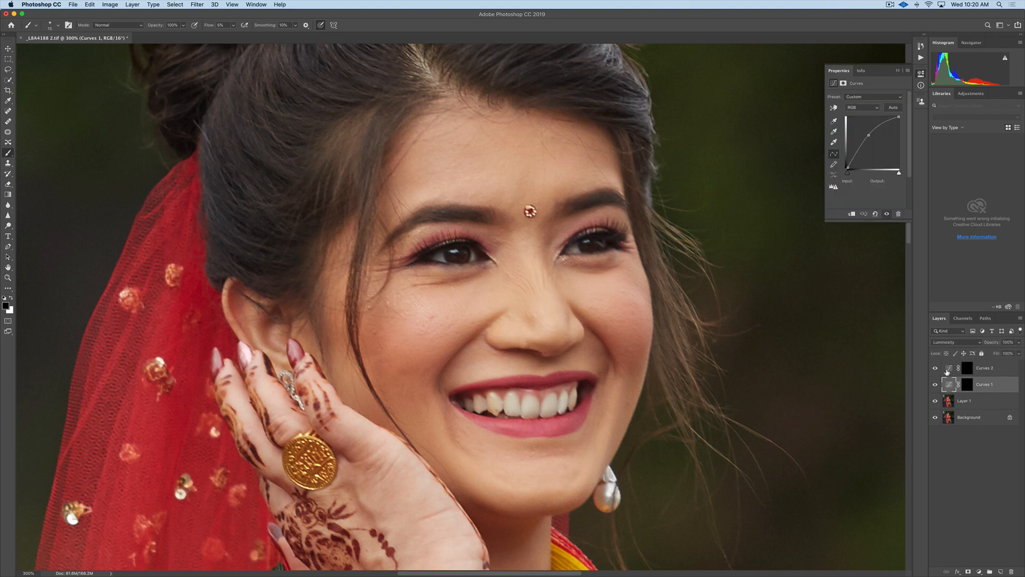
pyautogui.click(872, 135)
pyautogui.click(899, 71)
pyautogui.click(969, 384)
pyautogui.press('x')
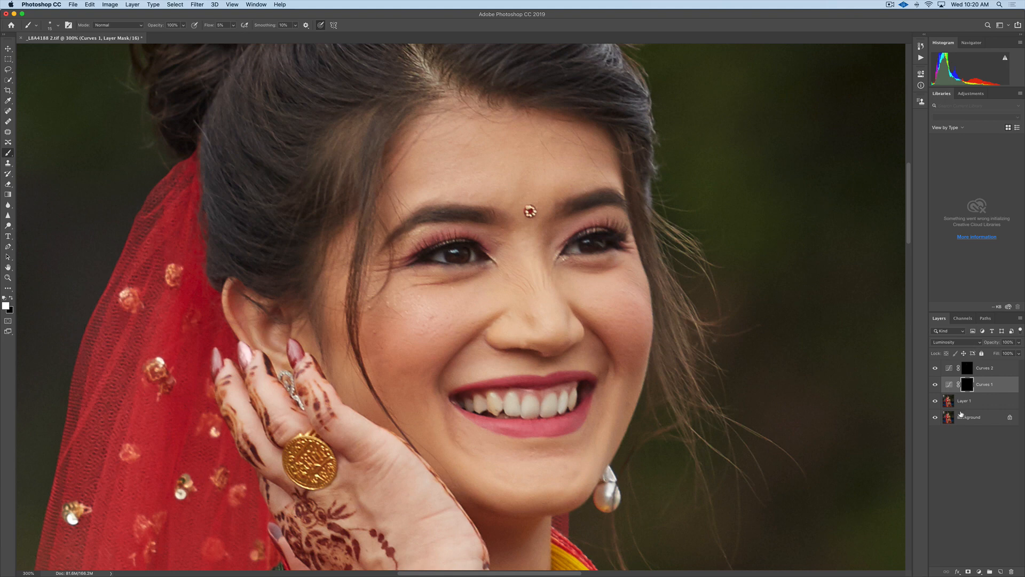
# Target the brightening Curves mask with the hair and face in view, and set the brush flow to 2%.
pyautogui.click(985, 369)
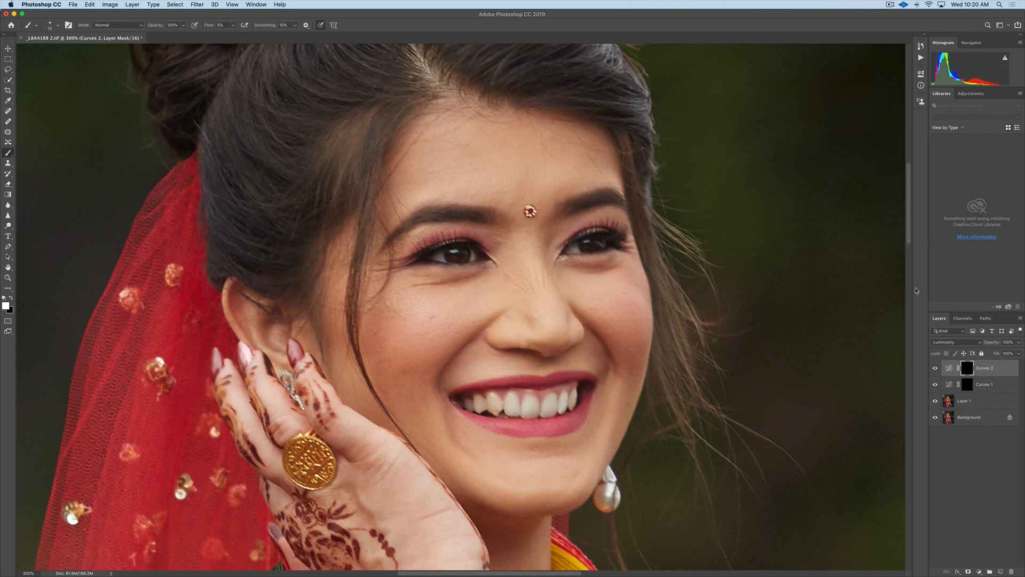
pyautogui.press('super+minus')
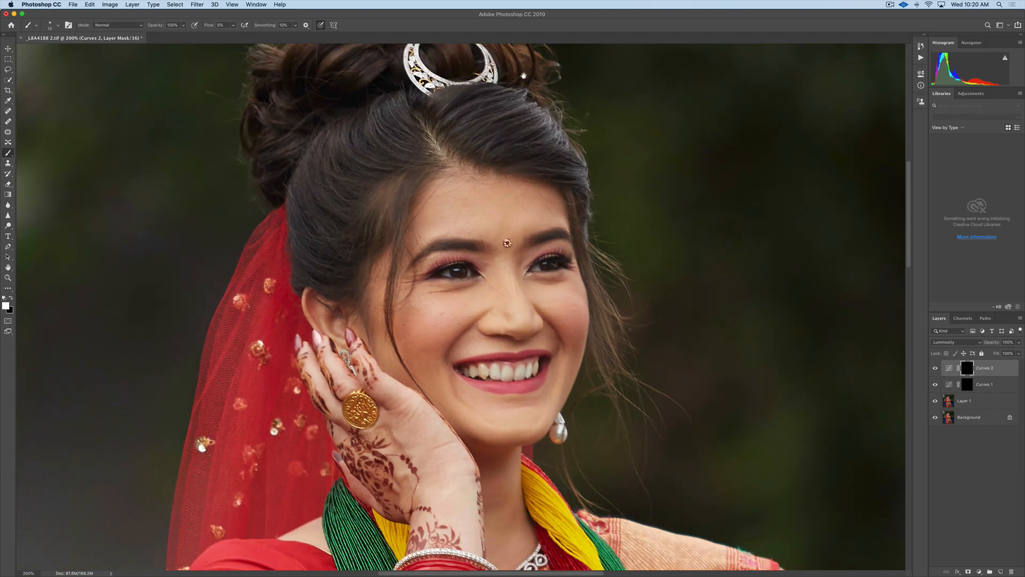
pyautogui.moveTo(505, 243); pyautogui.dragTo(539, 374)
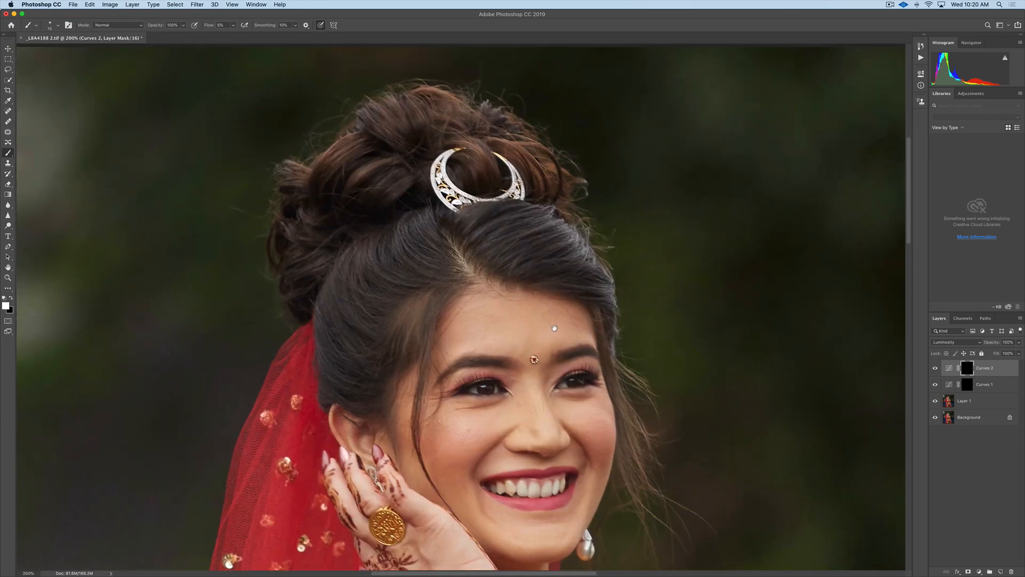
pyautogui.click(992, 387)
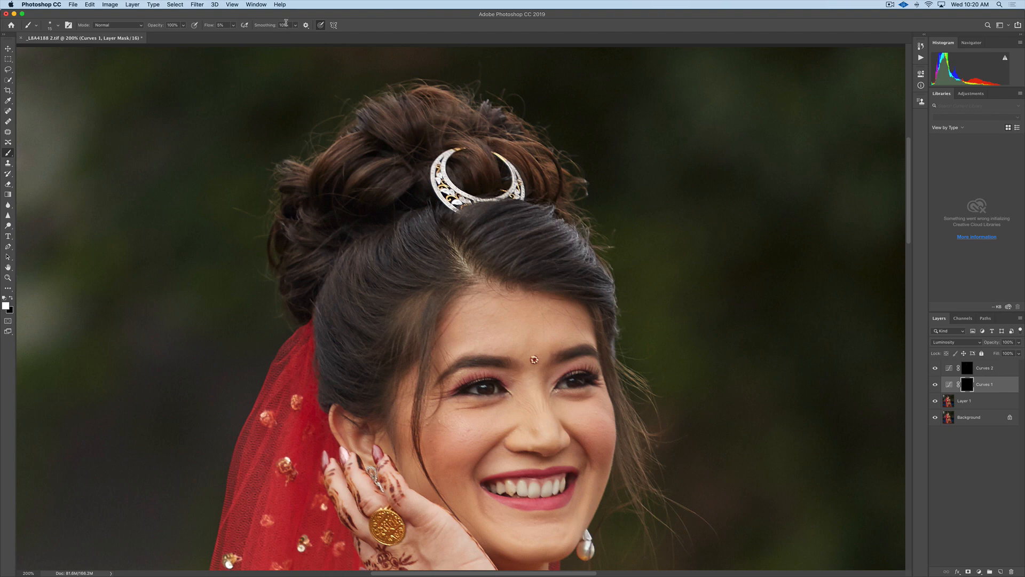
pyautogui.click(219, 25)
pyautogui.write('2')
pyautogui.click(936, 367)
# Set the brush flow to 6%, target the darkening Curves layer and compare the portrait with it hidden and shown.
pyautogui.click(220, 25)
pyautogui.write('6')
pyautogui.press('Return')
pyautogui.hotkey('alt', ']')
pyautogui.press('Return')
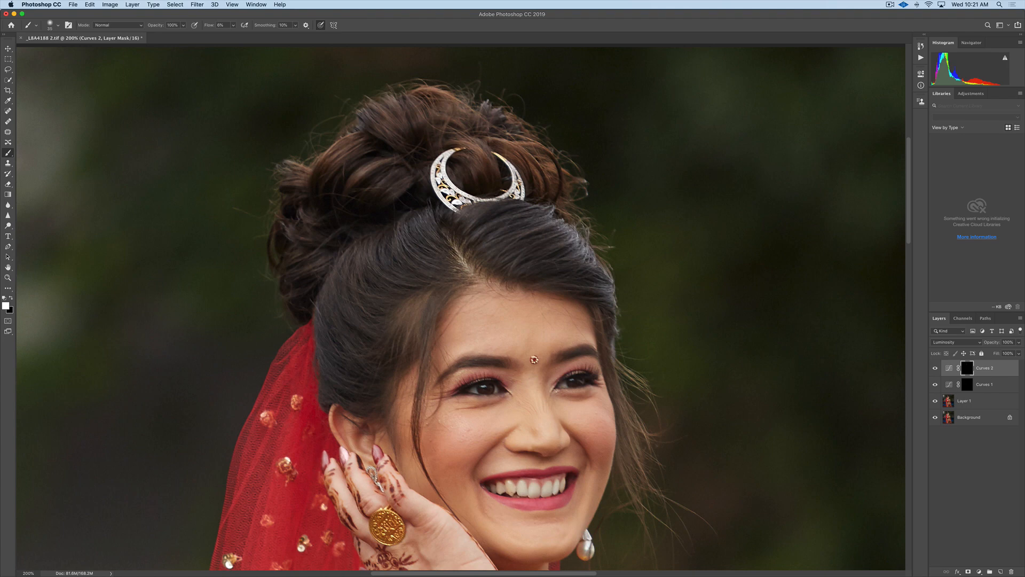
pyautogui.press('super+z')
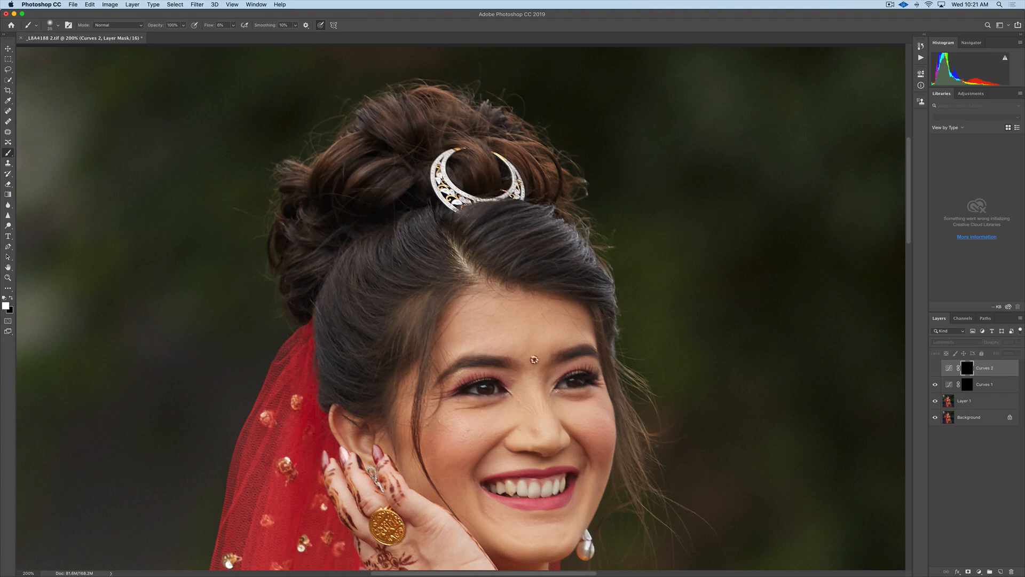
pyautogui.press('super+shift+z')
# Add a Selective Color adjustment layer above the Curves layers and choose Blacks as the colour range to adjust.
pyautogui.press('super+minus')
pyautogui.press('super+minus')
pyautogui.press('super+minus')
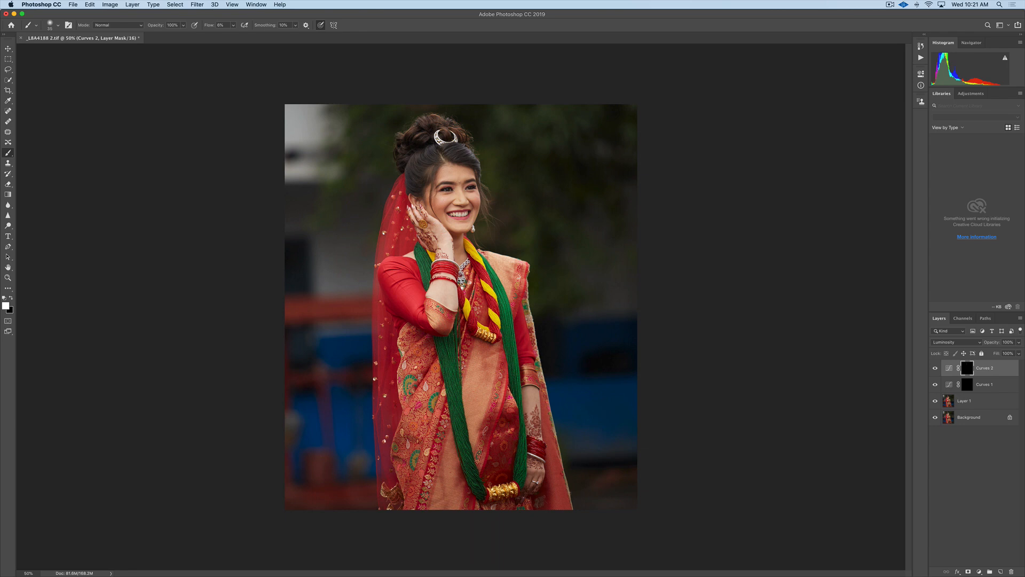
pyautogui.click(980, 571)
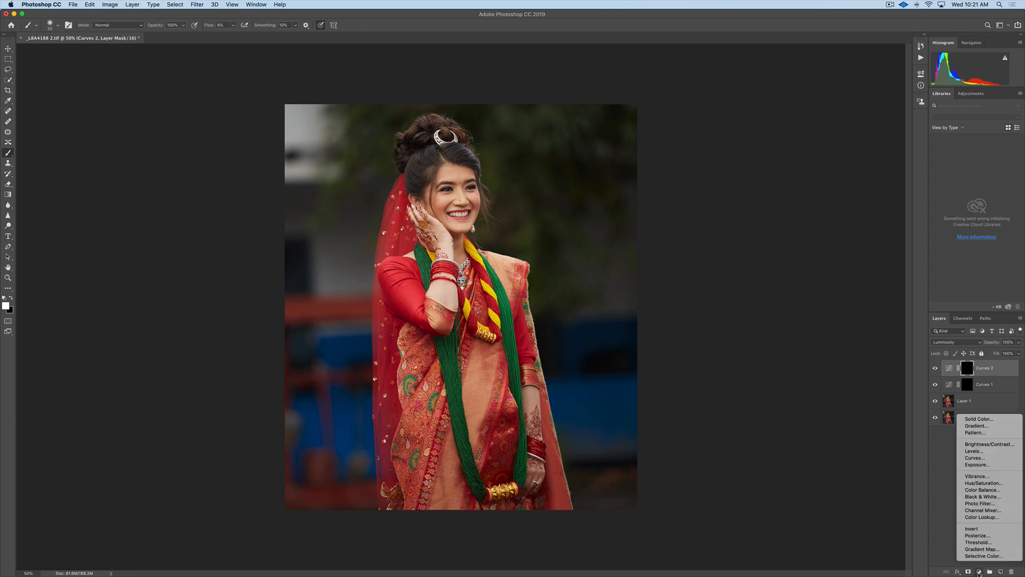
pyautogui.click(984, 556)
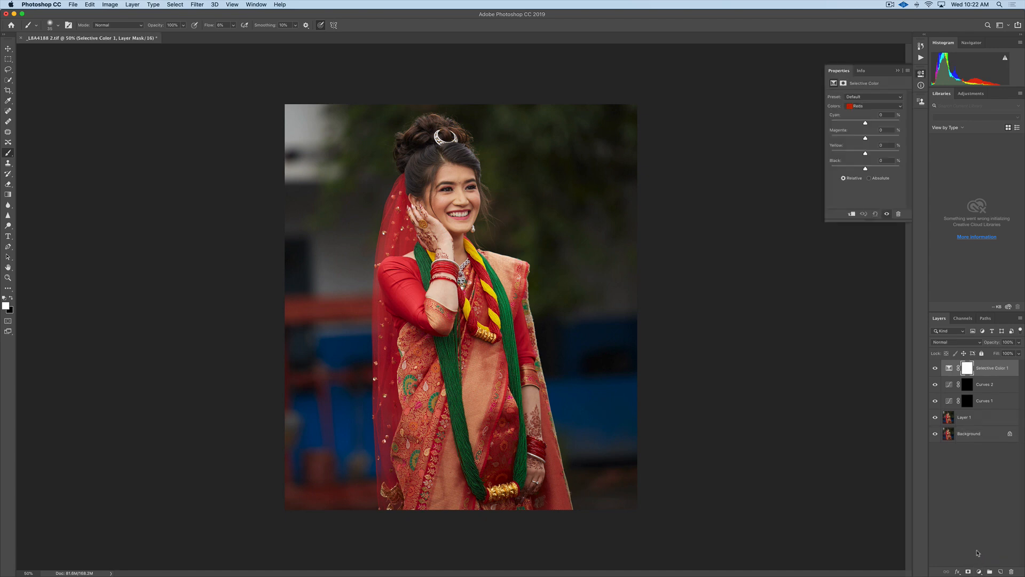
pyautogui.click(870, 109)
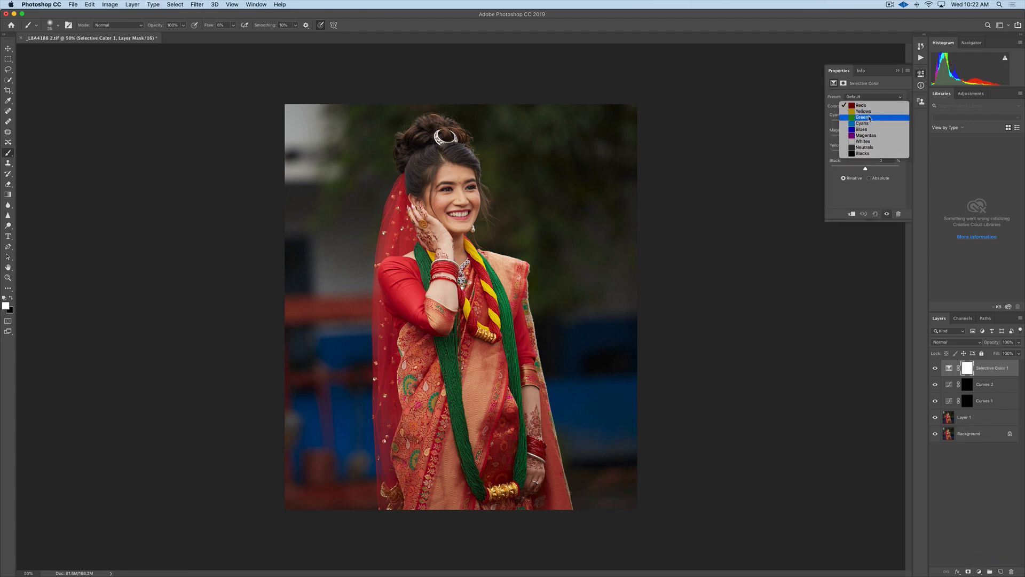
pyautogui.click(864, 154)
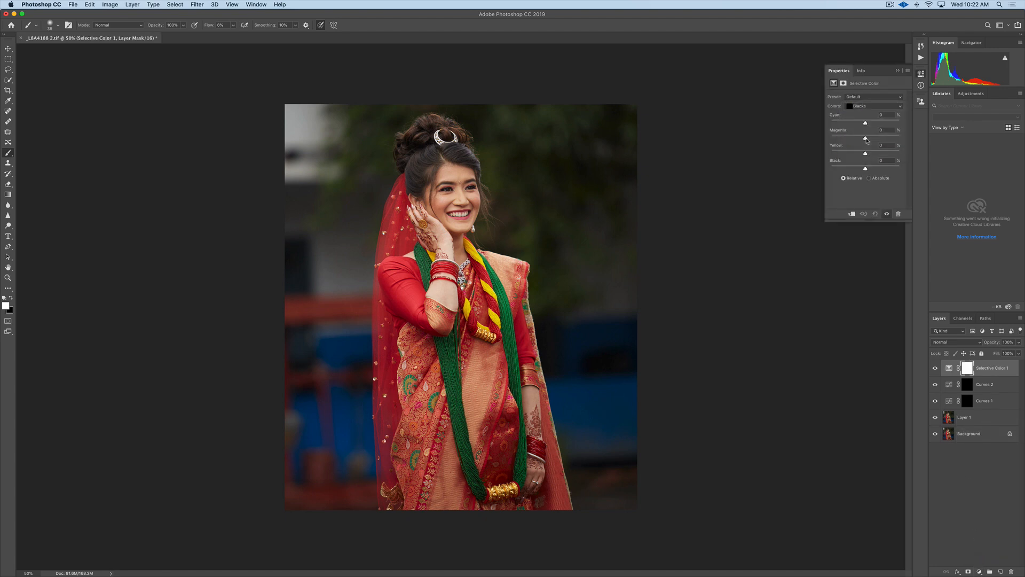
# Slightly shift the cyan and magenta amounts of the Blacks, and compare the portrait with the Selective Color layer hidden and shown.
pyautogui.moveTo(866, 123)
pyautogui.mouseDown()
pyautogui.moveTo(877, 124)
pyautogui.moveTo(866, 125)
pyautogui.mouseUp()
pyautogui.moveTo(873, 126); pyautogui.dragTo(868, 126)
pyautogui.moveTo(869, 140)
pyautogui.mouseDown()
pyautogui.moveTo(853, 152)
pyautogui.moveTo(867, 154)
pyautogui.mouseUp()
pyautogui.click(898, 72)
pyautogui.click(935, 369)
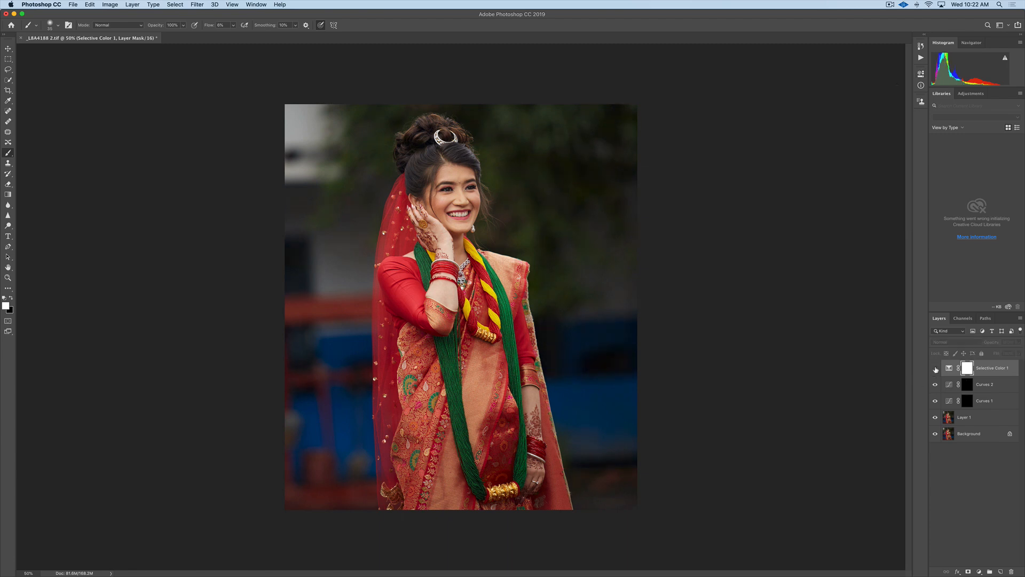
pyautogui.click(935, 368)
pyautogui.click(935, 369)
pyautogui.click(937, 369)
pyautogui.click(936, 369)
# Add a new layer above the Selective Color layer and fill it with black.
pyautogui.click(1000, 571)
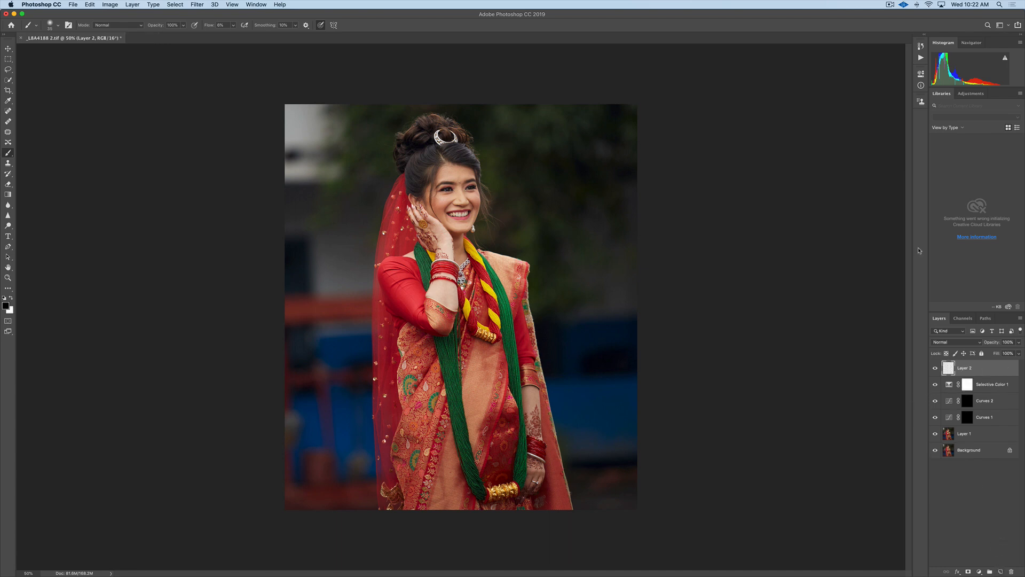
pyautogui.press('x')
pyautogui.press('super+BackSpace')
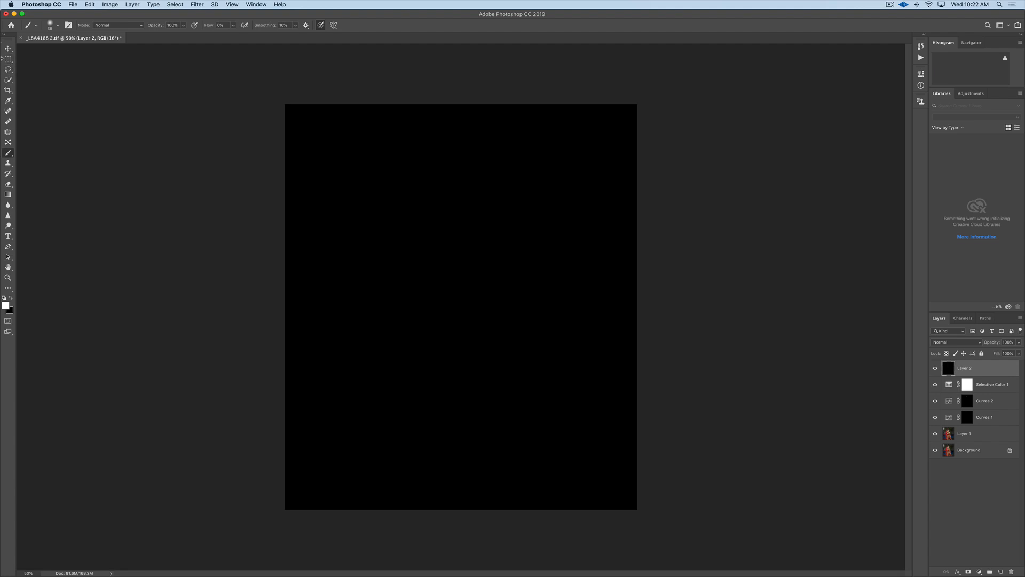
# Select an ellipse around the bride's head with the Elliptical Marquee, delete that area from the black layer, and deselect.
pyautogui.click(9, 59)
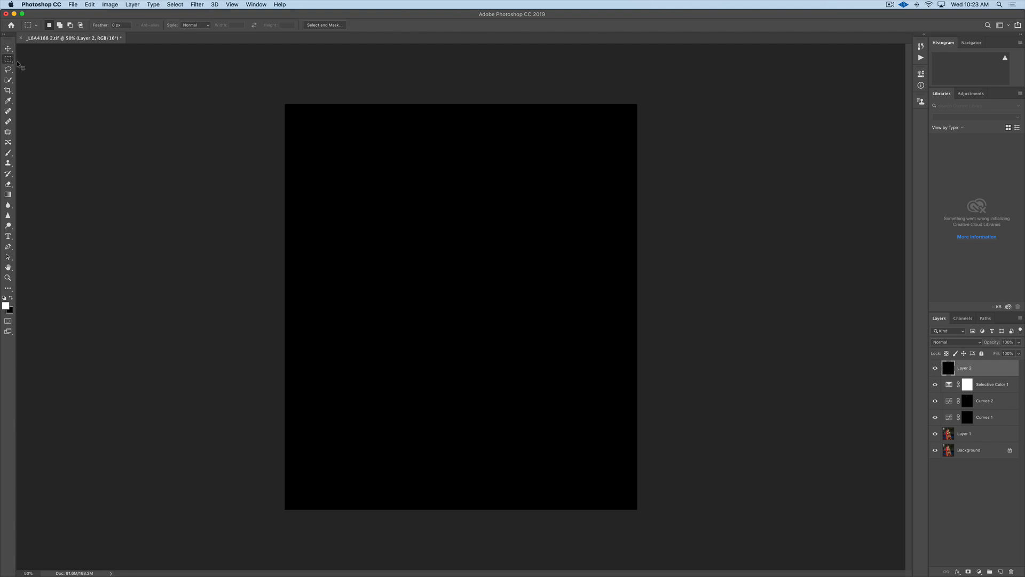
pyautogui.rightClick(21, 63)
pyautogui.click(20, 63)
pyautogui.rightClick(23, 61)
pyautogui.click(9, 62)
pyautogui.rightClick(9, 61)
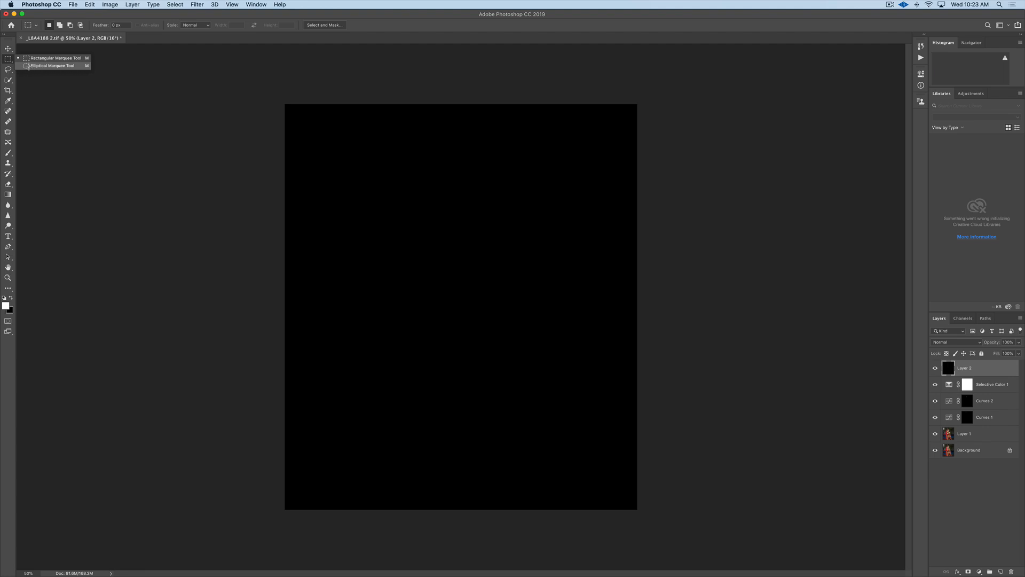
pyautogui.click(30, 65)
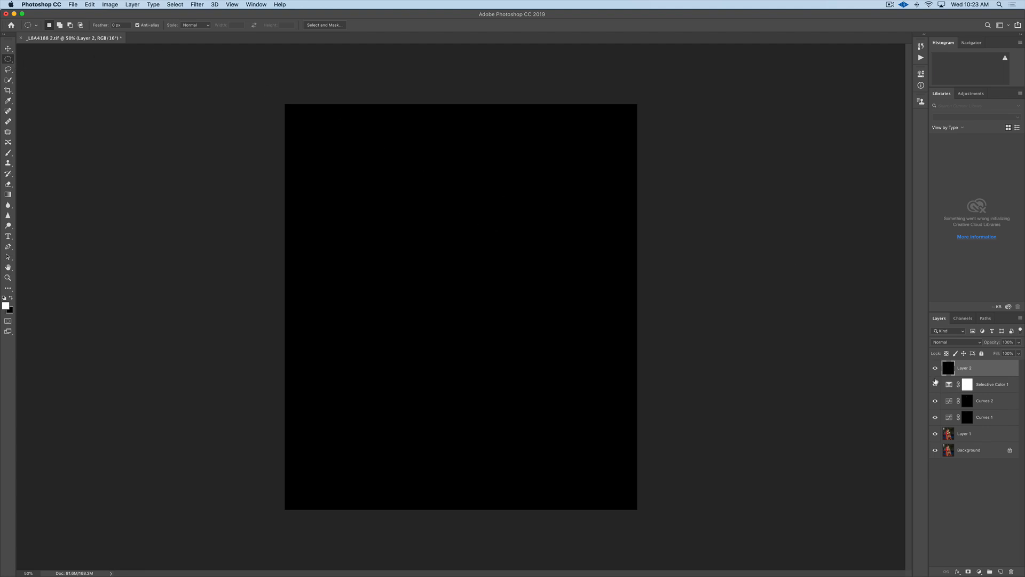
pyautogui.click(935, 368)
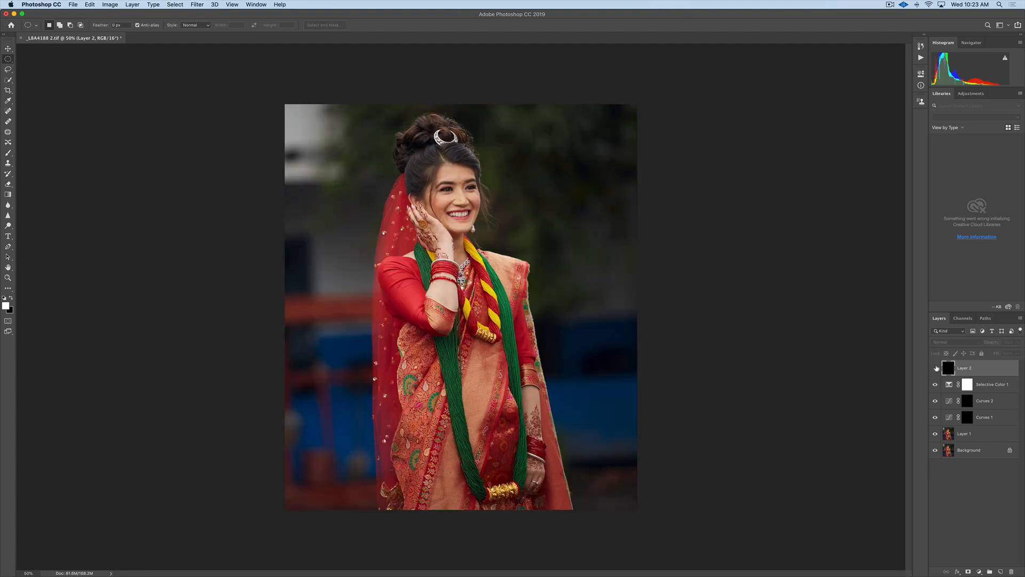
pyautogui.click(935, 368)
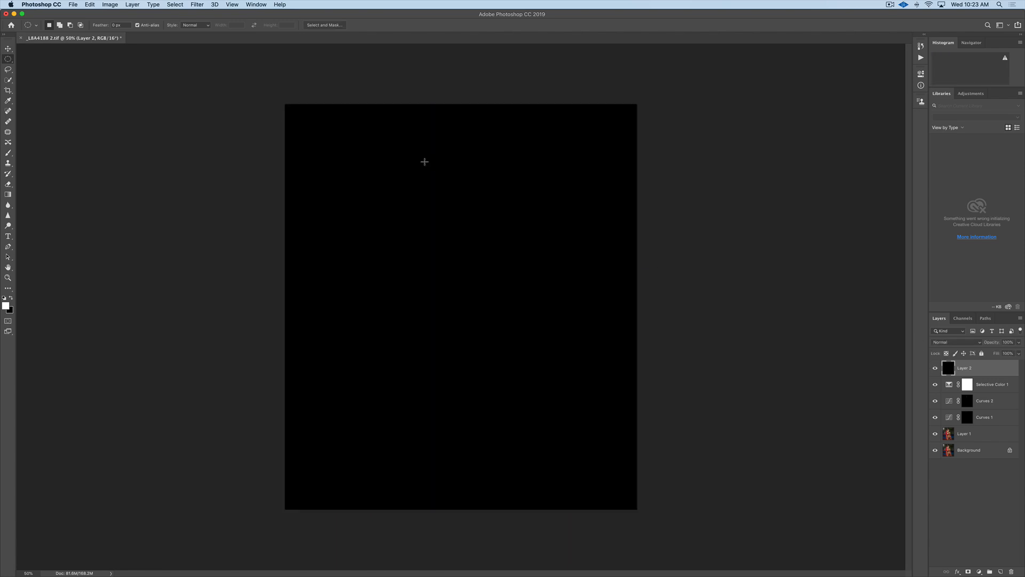
pyautogui.moveTo(421, 128); pyautogui.dragTo(547, 278)
pyautogui.moveTo(511, 217); pyautogui.dragTo(455, 193)
pyautogui.click(936, 368)
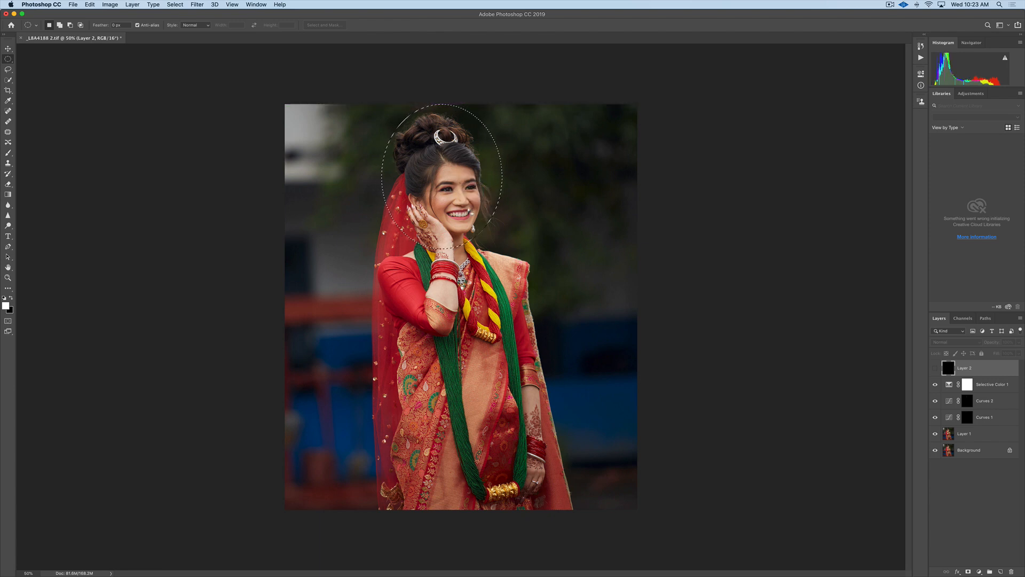
pyautogui.click(935, 367)
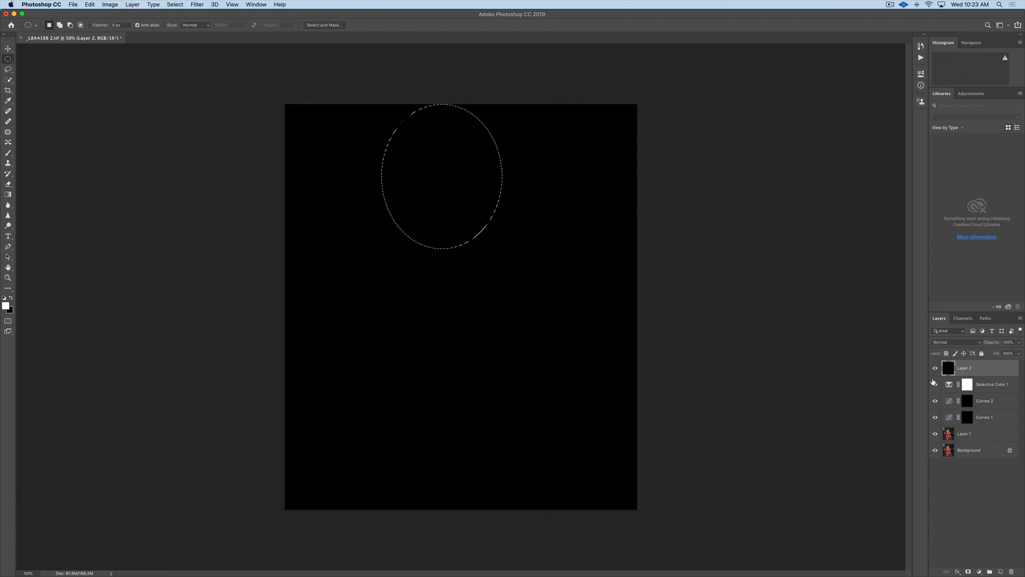
pyautogui.press('Delete')
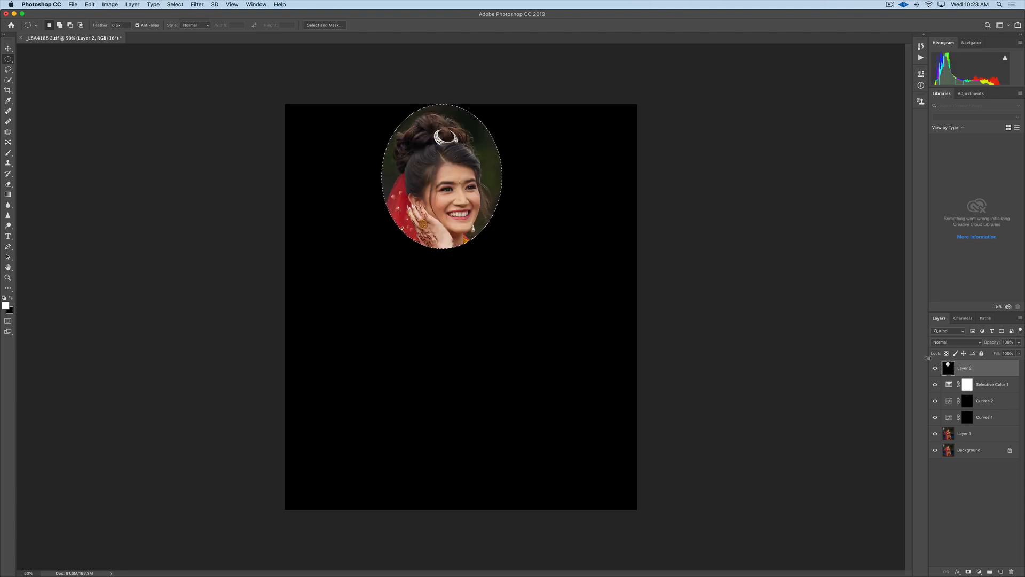
pyautogui.hotkey('ctrl', 'd')
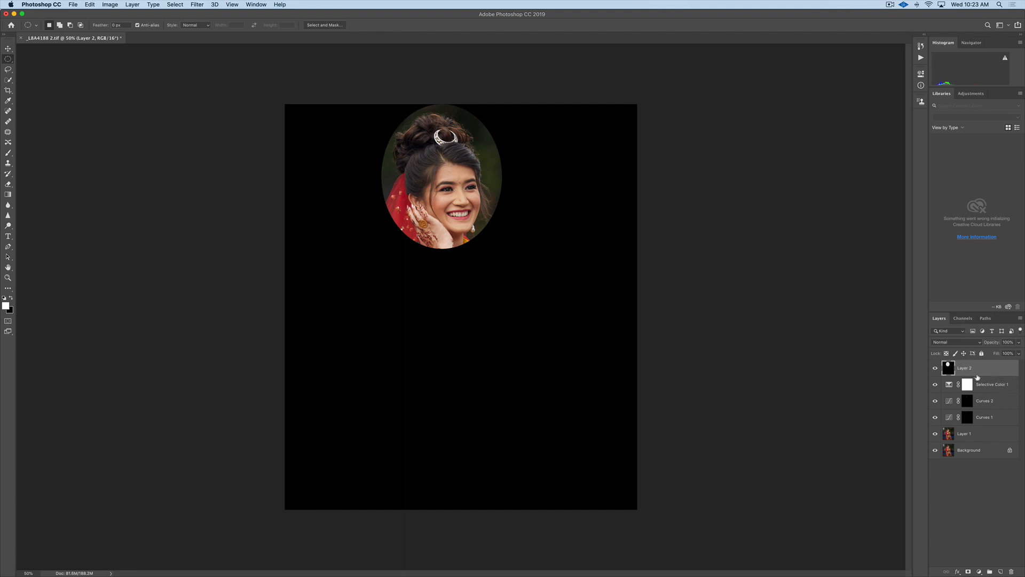
# Set the black layer's opacity to 78% and soften the oval opening with a Gaussian Blur of 200 pixels radius.
pyautogui.moveTo(992, 343); pyautogui.dragTo(952, 345)
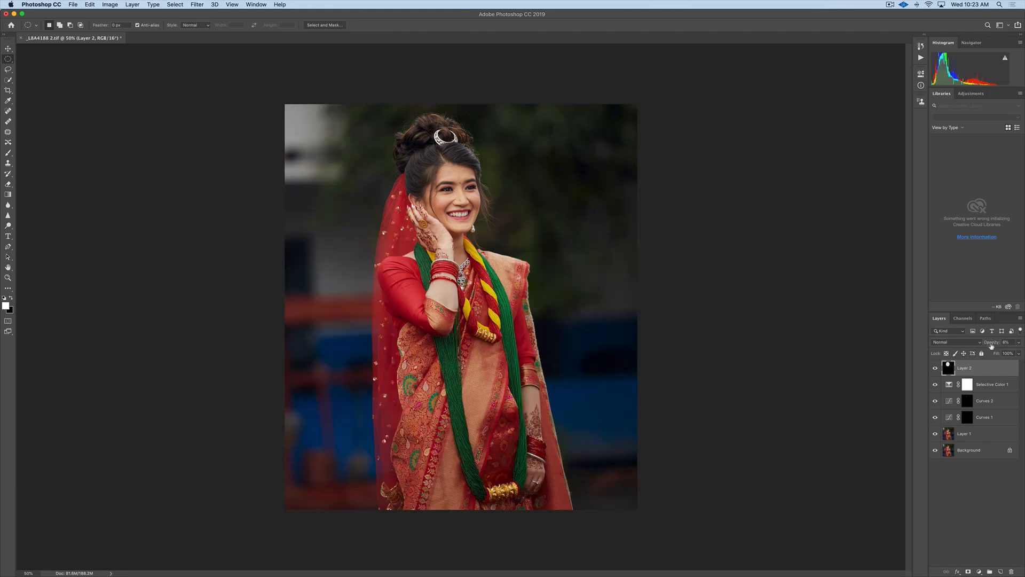
pyautogui.moveTo(992, 346); pyautogui.dragTo(1014, 358)
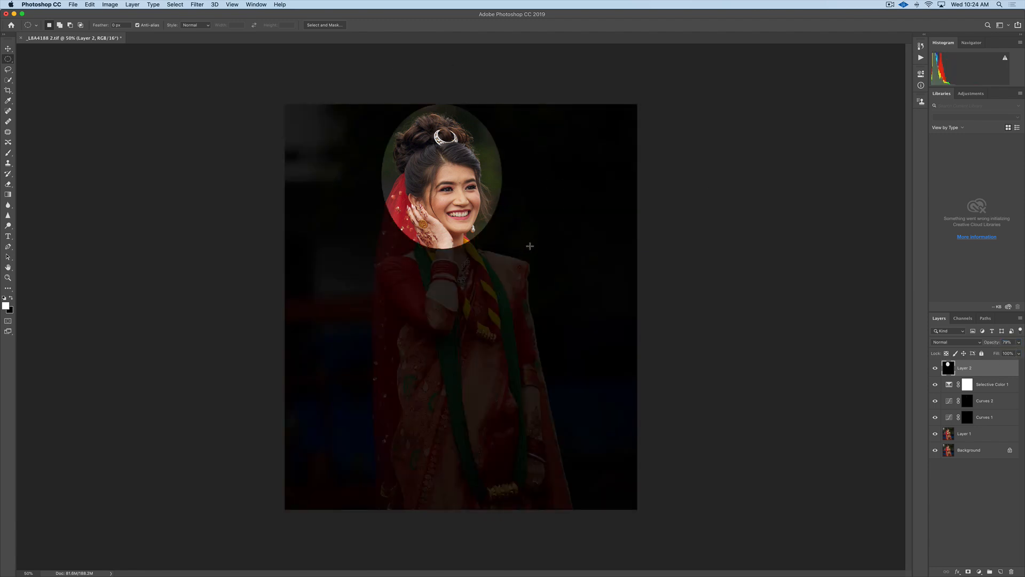
pyautogui.click(197, 4)
pyautogui.moveTo(259, 100)
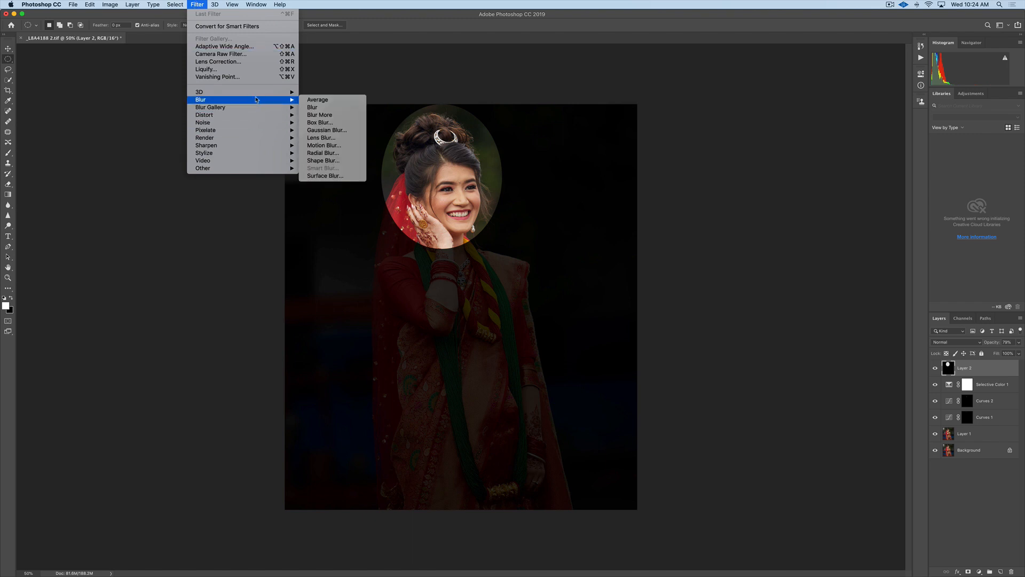
pyautogui.click(321, 131)
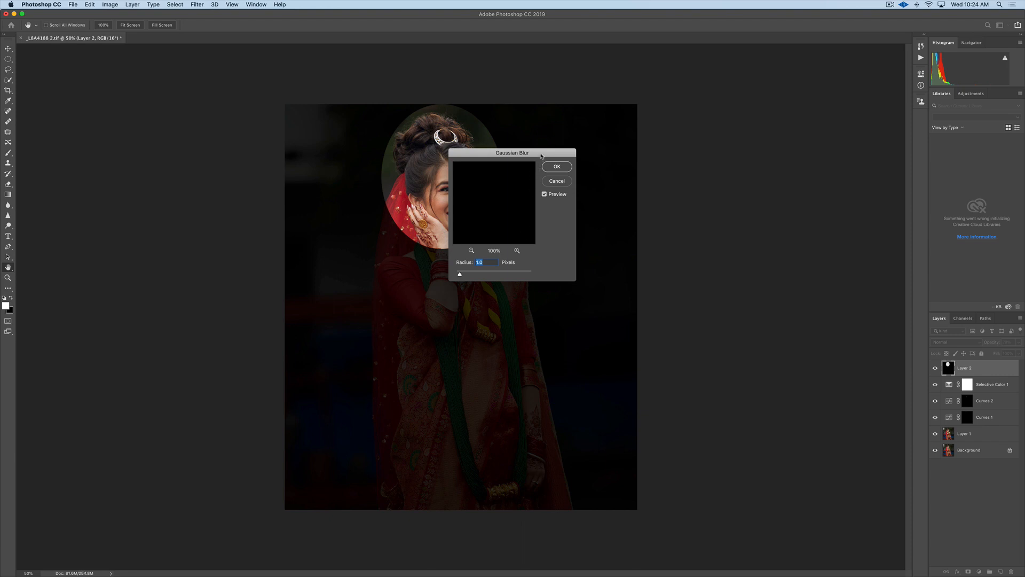
pyautogui.moveTo(541, 154); pyautogui.dragTo(647, 159)
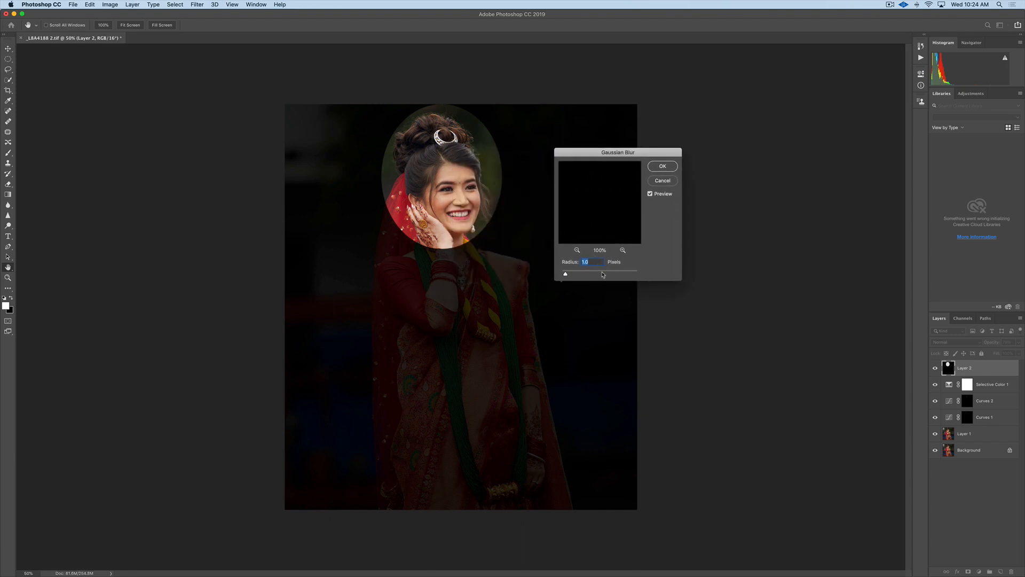
pyautogui.write('200')
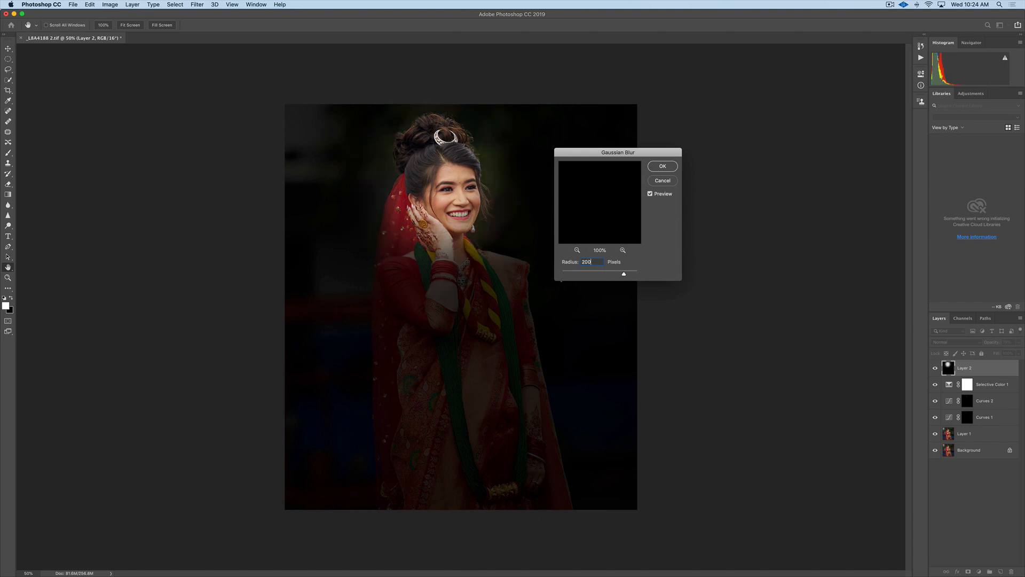
pyautogui.press('Return')
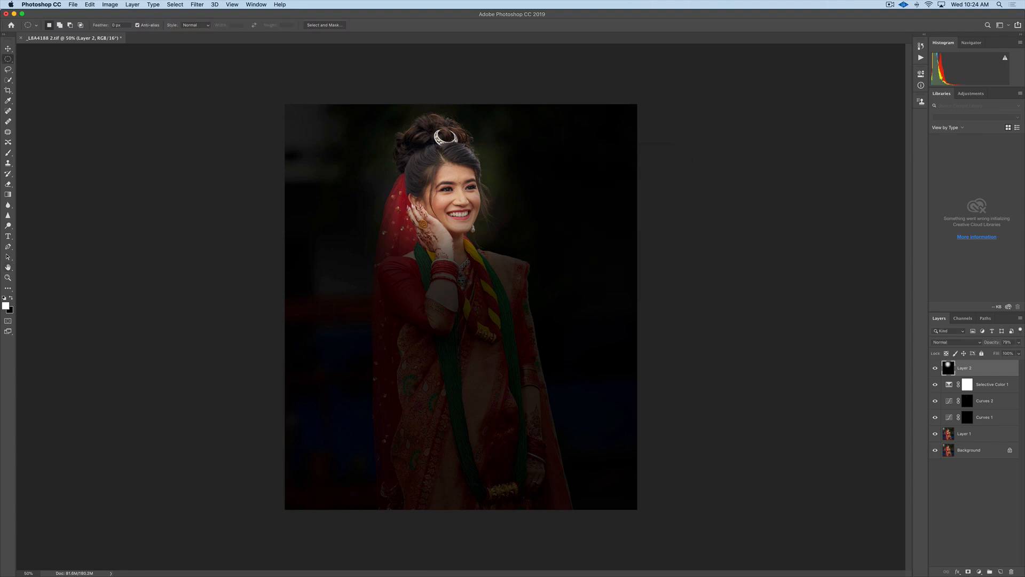
# Lower the blurred black vignette layer's opacity to 11% and compare the portrait with the layer hidden and shown.
pyautogui.moveTo(992, 342); pyautogui.dragTo(967, 342)
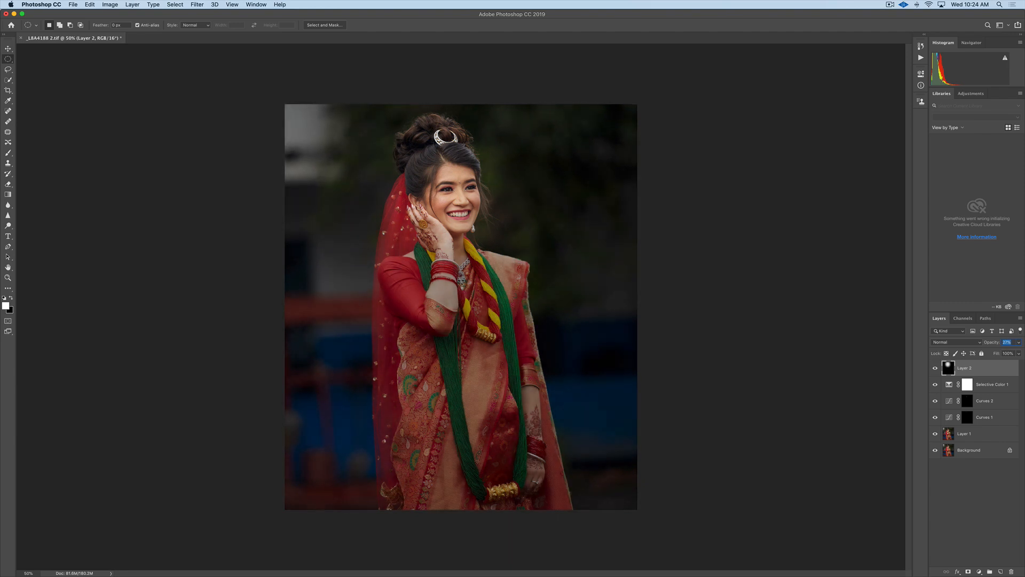
pyautogui.press('super+comma')
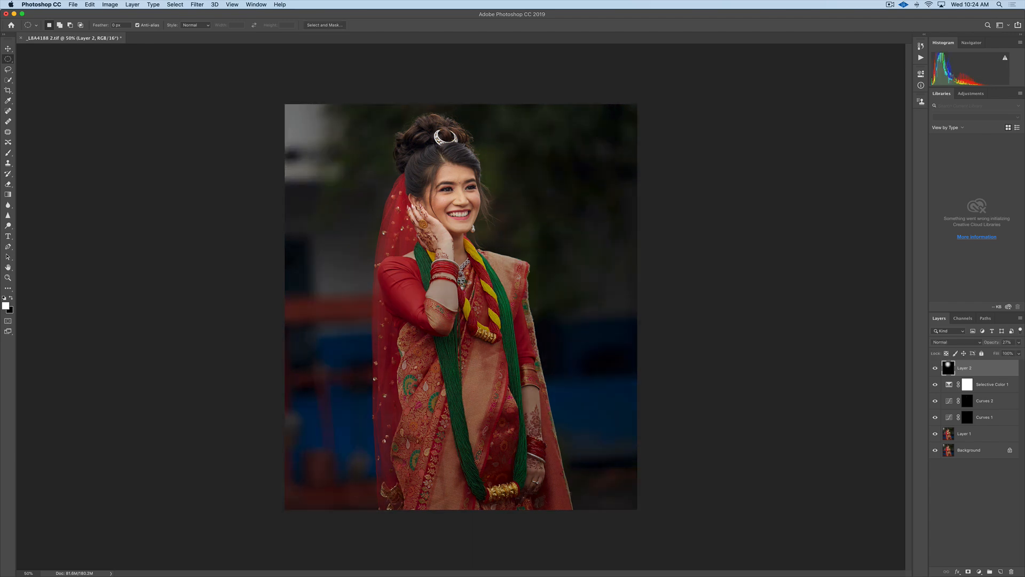
pyautogui.moveTo(991, 342); pyautogui.dragTo(982, 342)
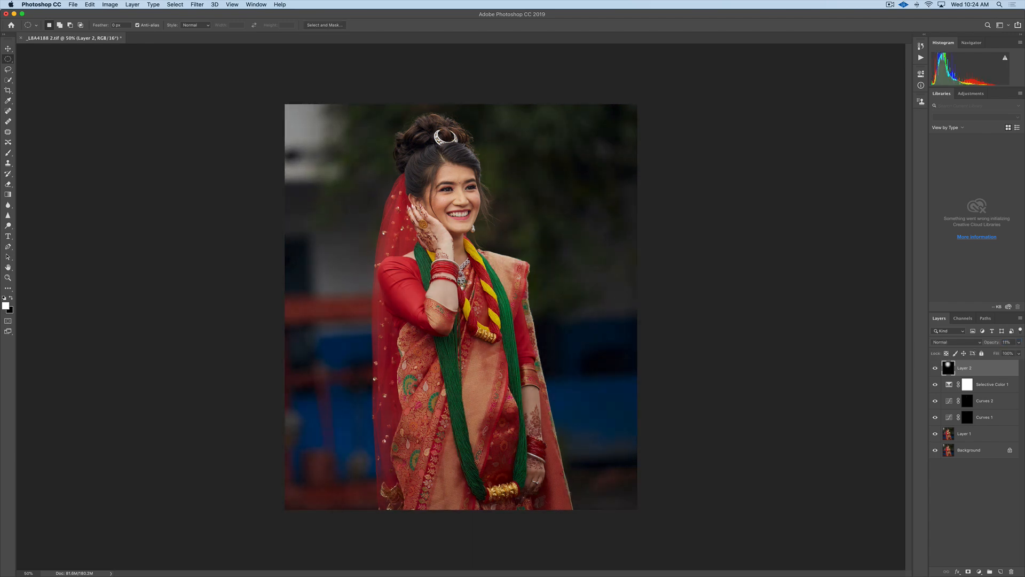
pyautogui.press('super+comma')
pyautogui.press('super+comma')
# Add a new layer and darken the bright upper-left background on it with a soft black brush of 700 px and 0% hardness.
pyautogui.press('super+alt+shift+n')
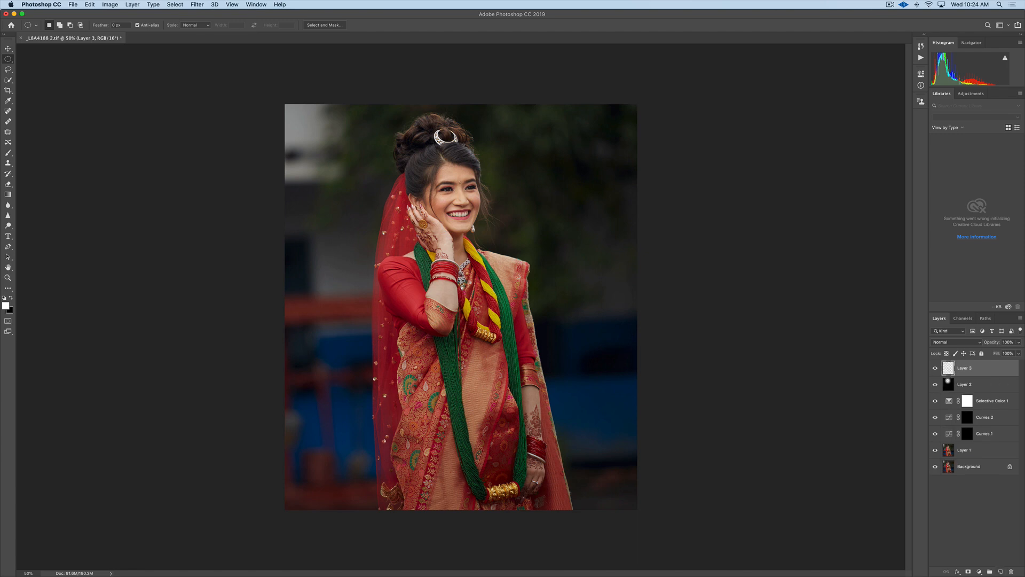
pyautogui.press('b')
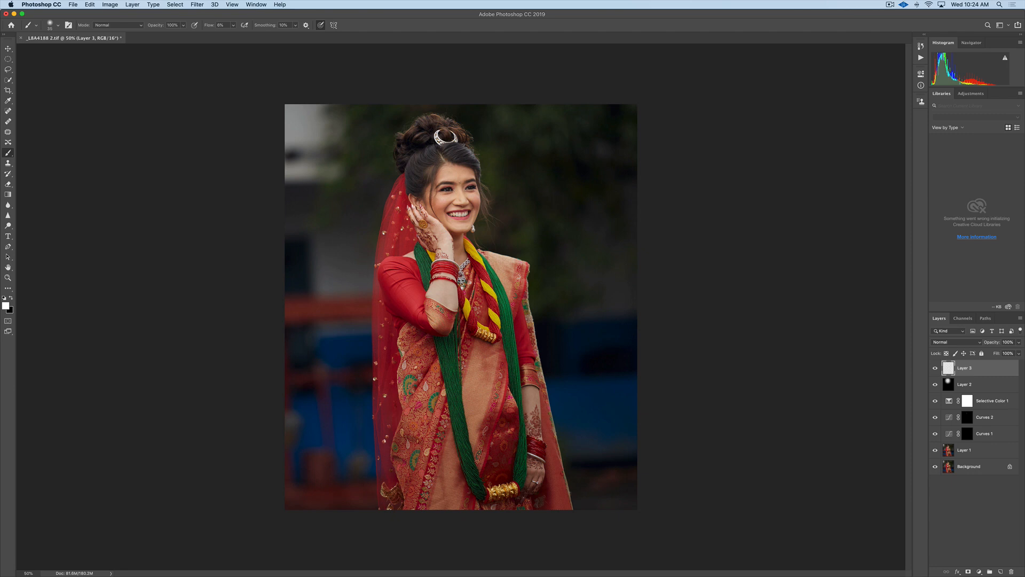
pyautogui.press('x')
pyautogui.click(58, 25)
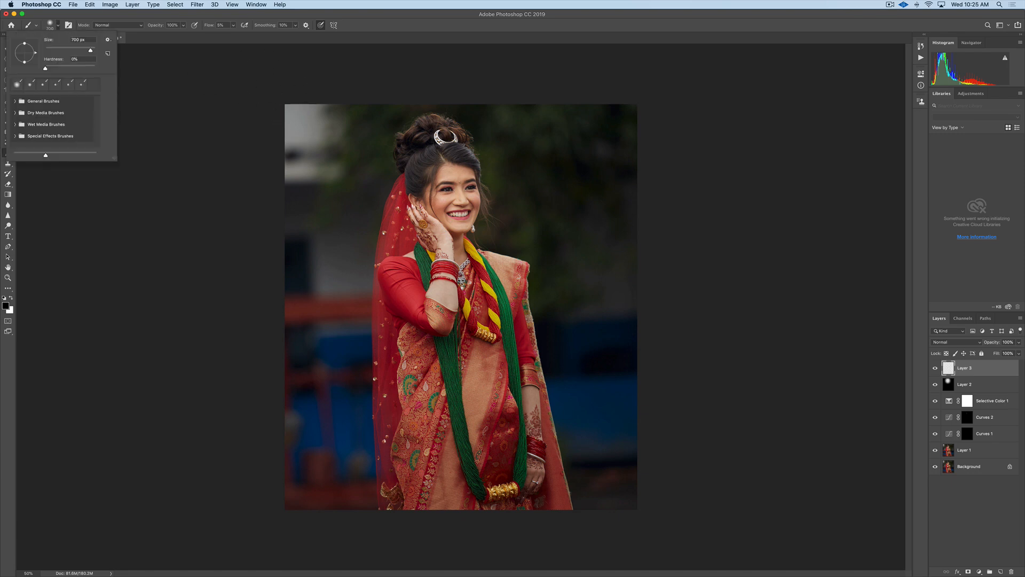
pyautogui.click(17, 85)
pyautogui.moveTo(292, 110)
pyautogui.mouseDown()
pyautogui.moveTo(315, 100)
pyautogui.moveTo(278, 131)
pyautogui.moveTo(286, 119)
pyautogui.moveTo(283, 163)
pyautogui.moveTo(308, 169)
pyautogui.moveTo(317, 169)
pyautogui.moveTo(336, 112)
pyautogui.moveTo(323, 98)
pyautogui.moveTo(280, 153)
pyautogui.moveTo(289, 179)
pyautogui.mouseUp()
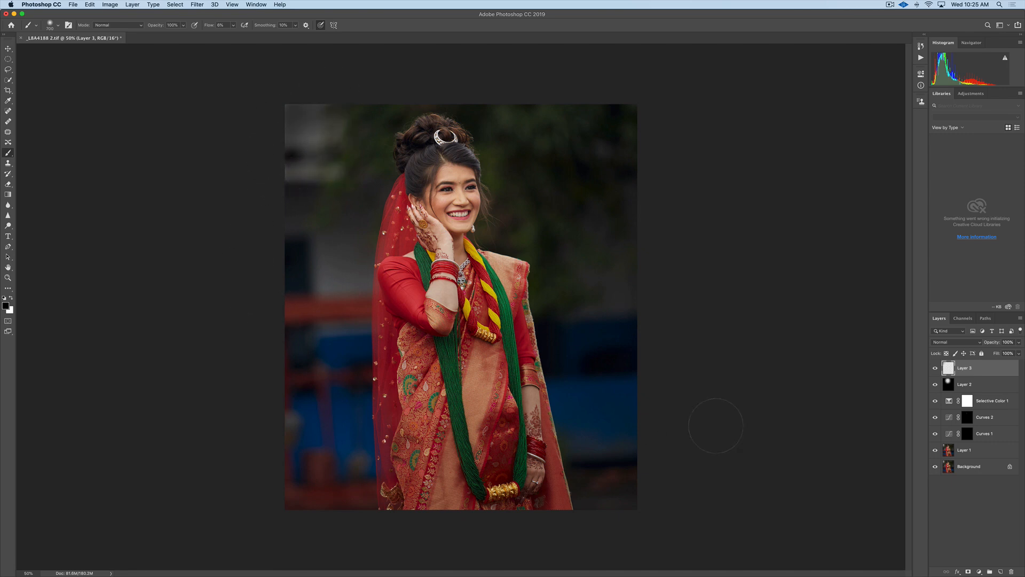
pyautogui.click(935, 368)
pyautogui.click(935, 368)
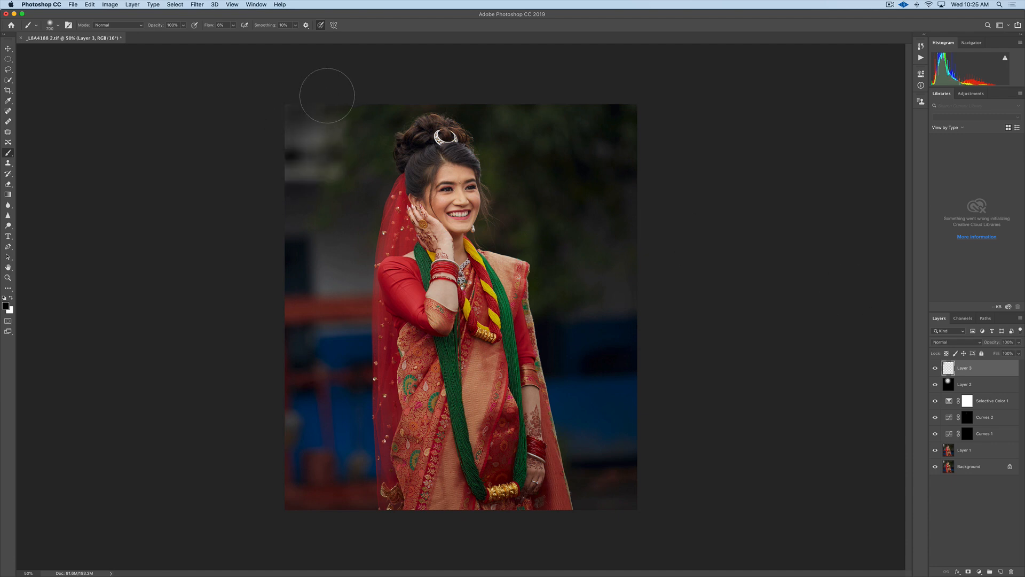
pyautogui.moveTo(313, 136)
pyautogui.mouseDown()
pyautogui.moveTo(308, 169)
pyautogui.moveTo(293, 177)
pyautogui.moveTo(338, 169)
pyautogui.moveTo(274, 172)
pyautogui.mouseUp()
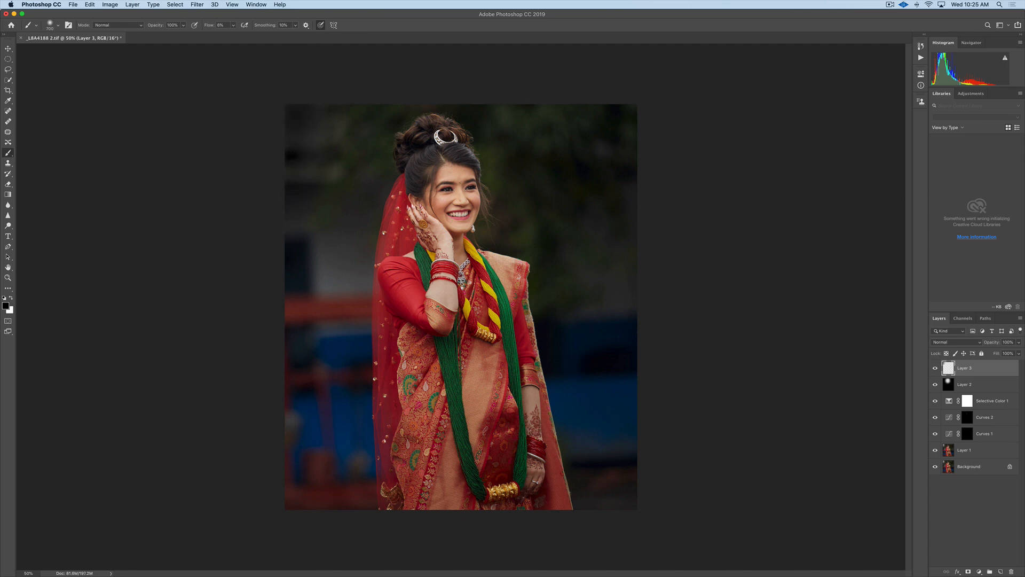
# Reduce the painted darkening layer's opacity to about 89%, comparing the portrait with the layer hidden and shown.
pyautogui.moveTo(992, 341); pyautogui.dragTo(985, 342)
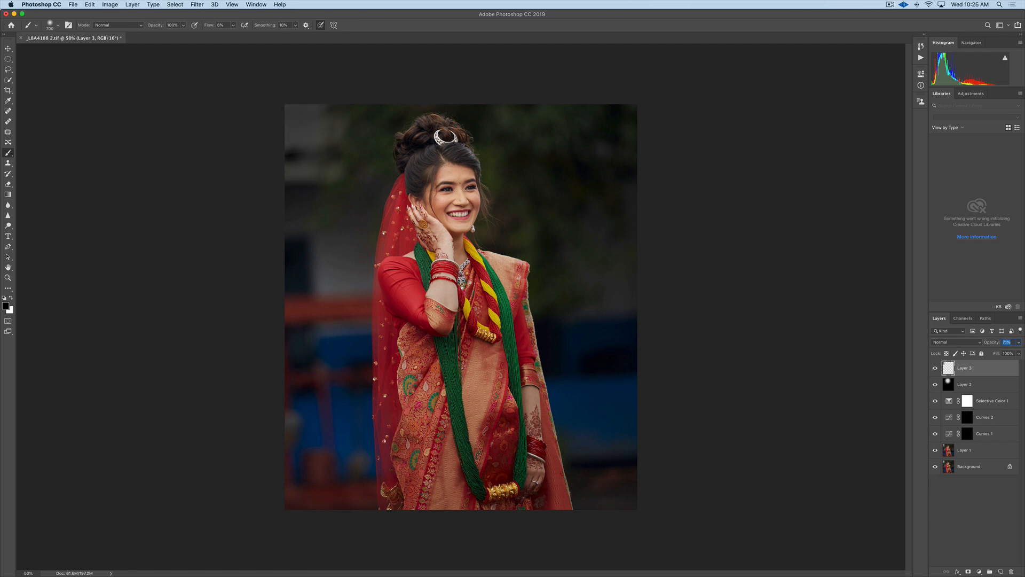
pyautogui.press('Return')
pyautogui.click(935, 368)
pyautogui.click(936, 368)
pyautogui.moveTo(991, 342)
pyautogui.mouseDown()
pyautogui.moveTo(980, 342)
pyautogui.moveTo(996, 342)
pyautogui.mouseUp()
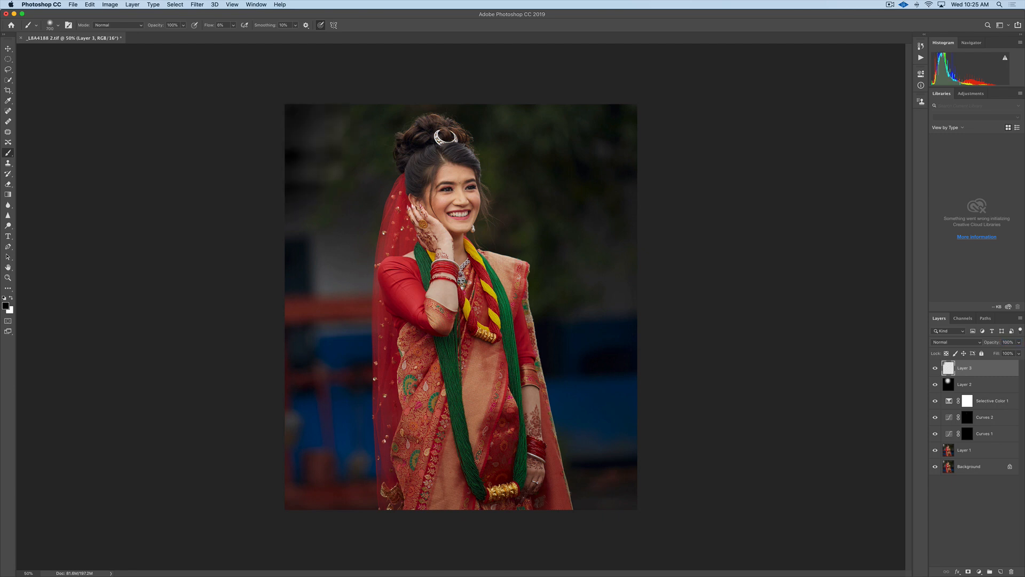
pyautogui.moveTo(992, 342); pyautogui.dragTo(985, 342)
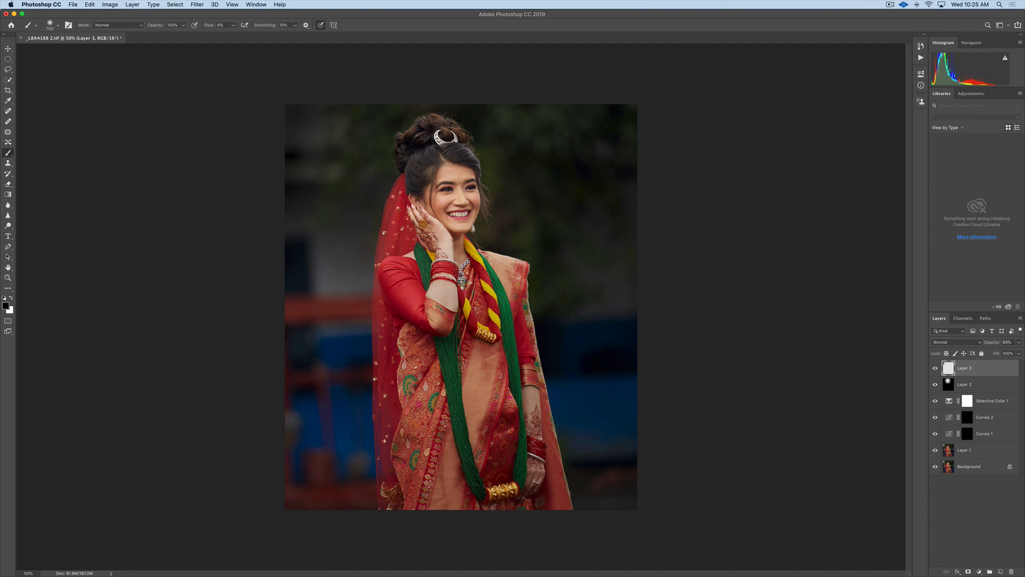
# Compare the original Background image alone with the full retouched layer stack.
pyautogui.keyDown('alt'); pyautogui.click(935, 467); pyautogui.keyUp('alt')
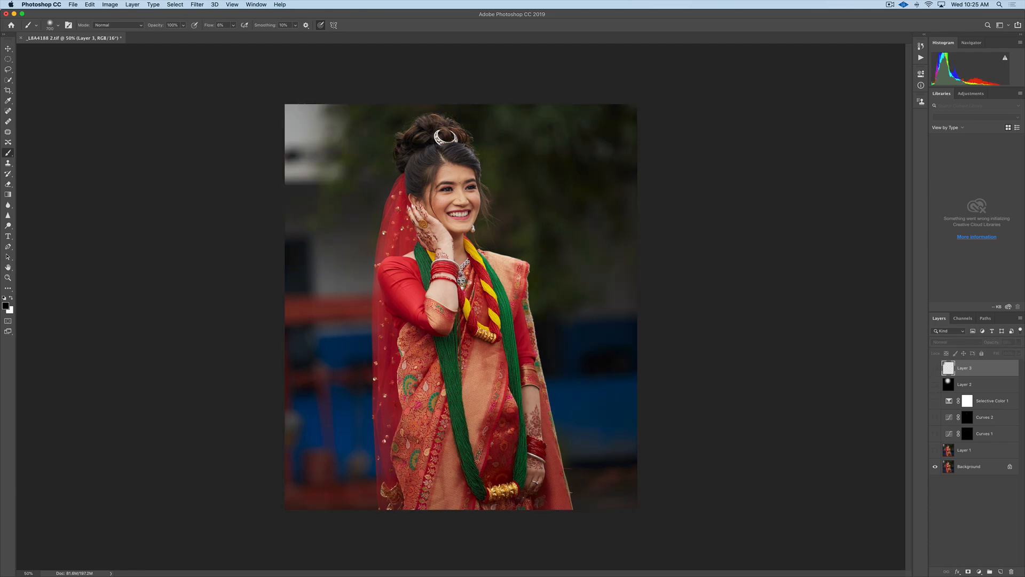
pyautogui.keyDown('alt'); pyautogui.click(935, 466); pyautogui.keyUp('alt')
pyautogui.keyDown('alt'); pyautogui.click(935, 466); pyautogui.keyUp('alt')
pyautogui.keyDown('alt'); pyautogui.click(935, 467); pyautogui.keyUp('alt')
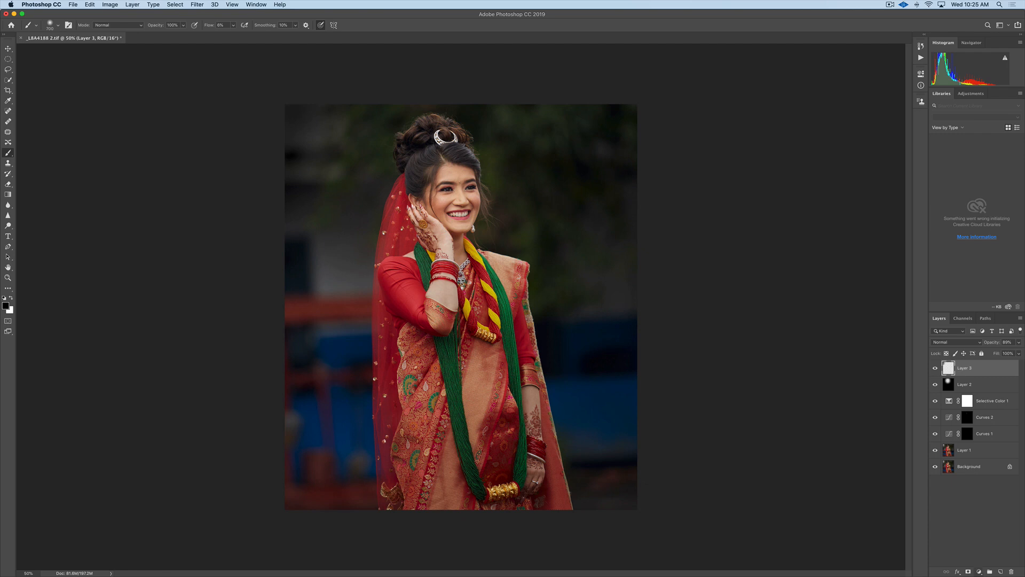
# Add a Hue/Saturation adjustment layer above the layer stack and lower the Reds saturation to about -3.
pyautogui.click(979, 571)
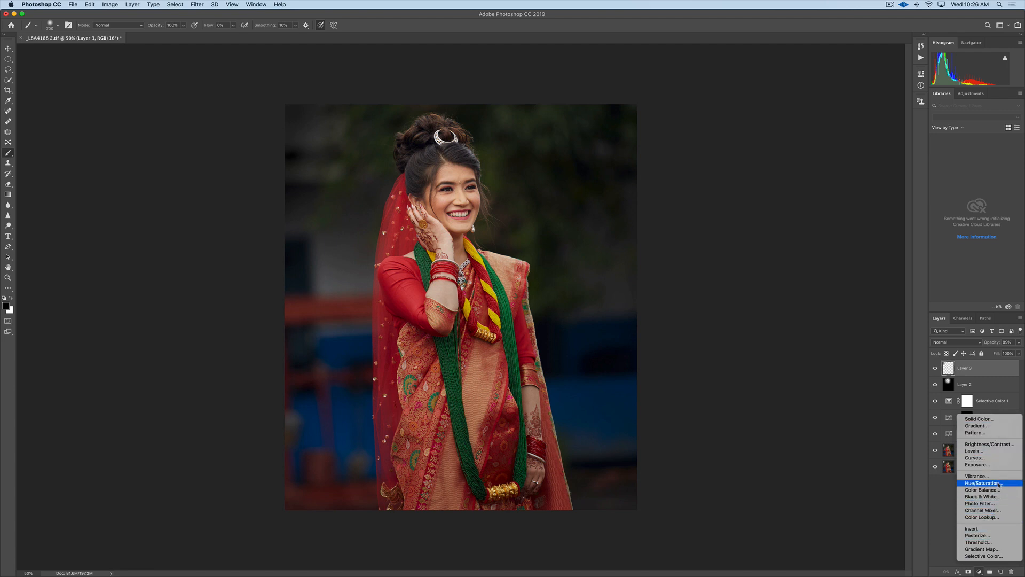
pyautogui.press('Escape')
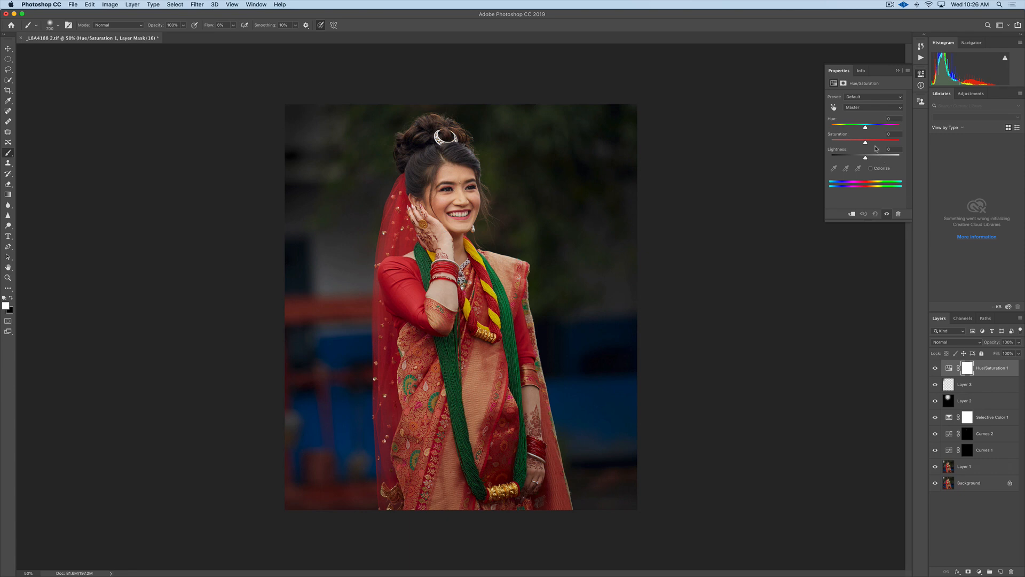
pyautogui.click(878, 98)
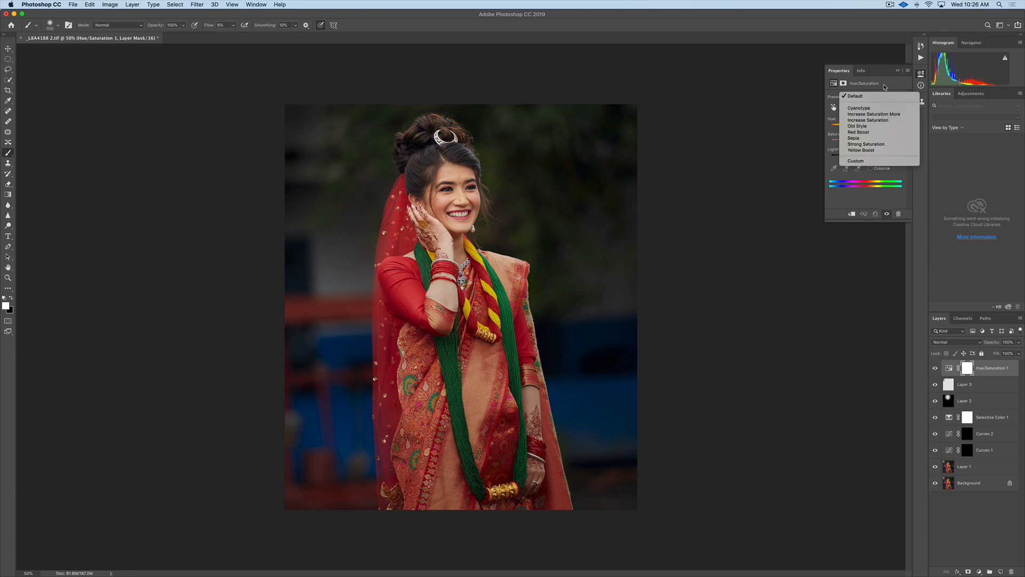
pyautogui.click(884, 94)
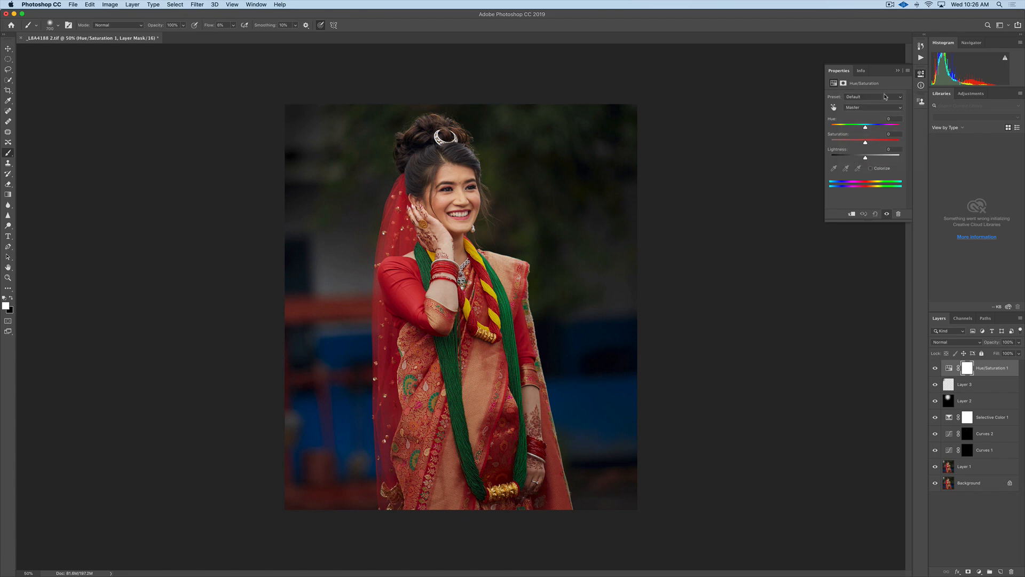
pyautogui.click(875, 108)
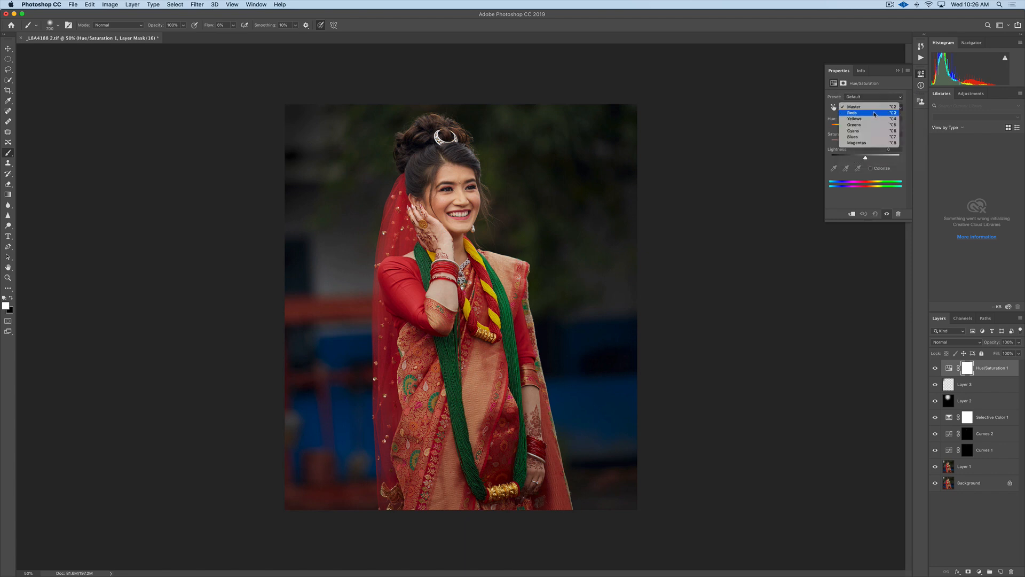
pyautogui.click(856, 181)
pyautogui.click(856, 181)
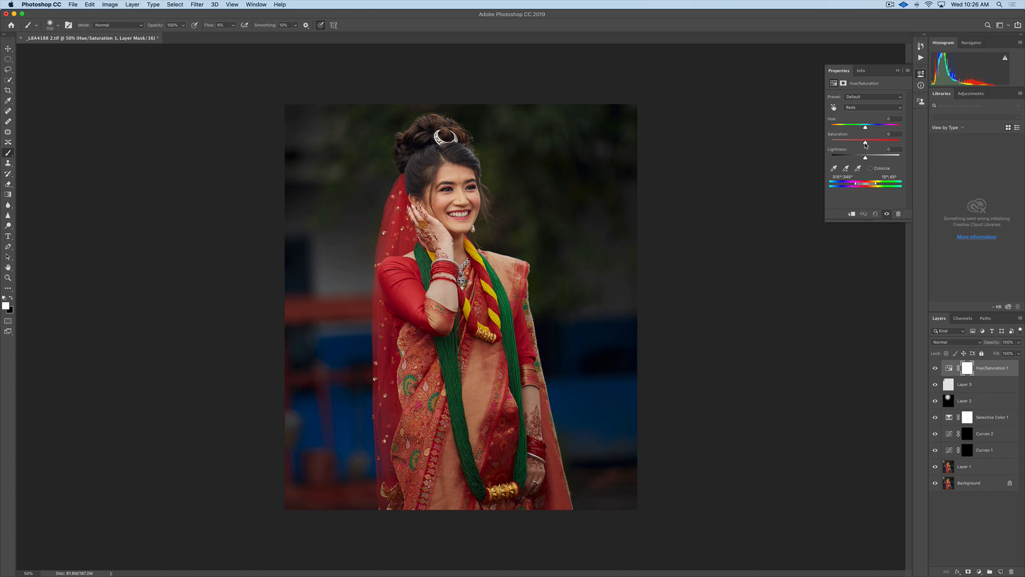
pyautogui.moveTo(866, 142)
pyautogui.mouseDown()
pyautogui.moveTo(852, 143)
pyautogui.moveTo(876, 143)
pyautogui.moveTo(867, 145)
pyautogui.mouseUp()
# Lower the Yellows saturation to about -6 and compare the portrait with the Hue/Saturation layer hidden and shown.
pyautogui.click(871, 109)
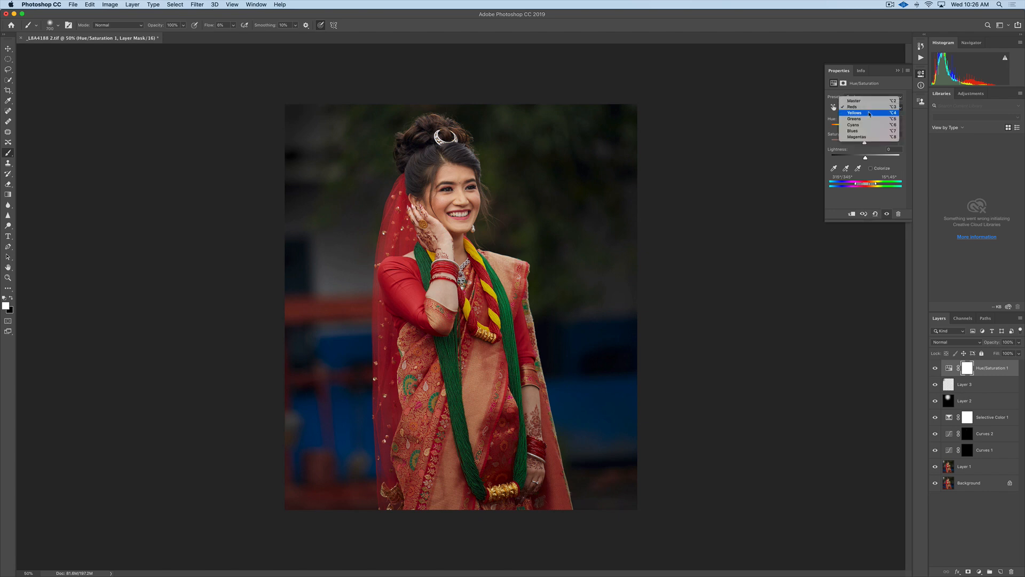
pyautogui.click(869, 113)
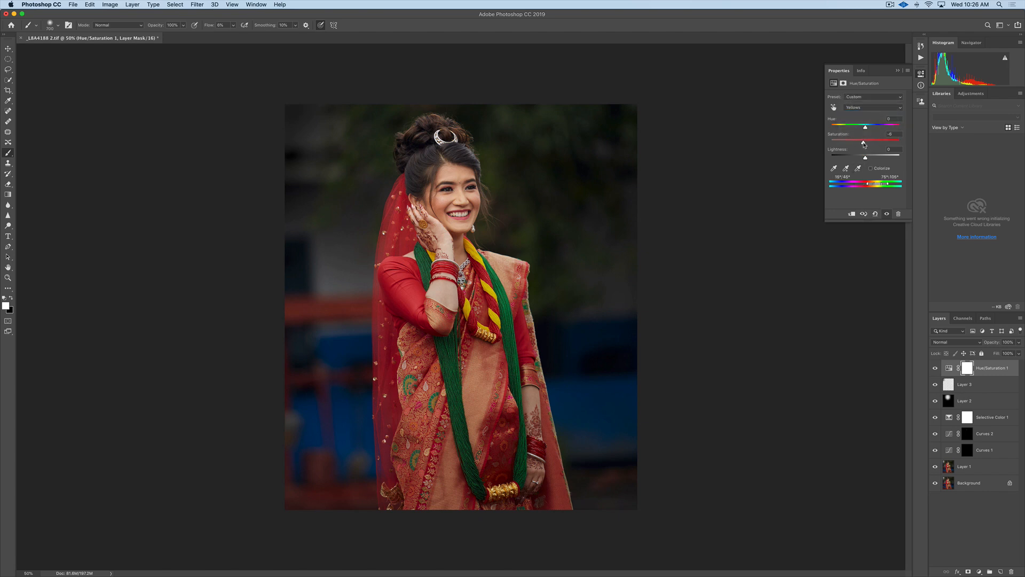
pyautogui.click(899, 72)
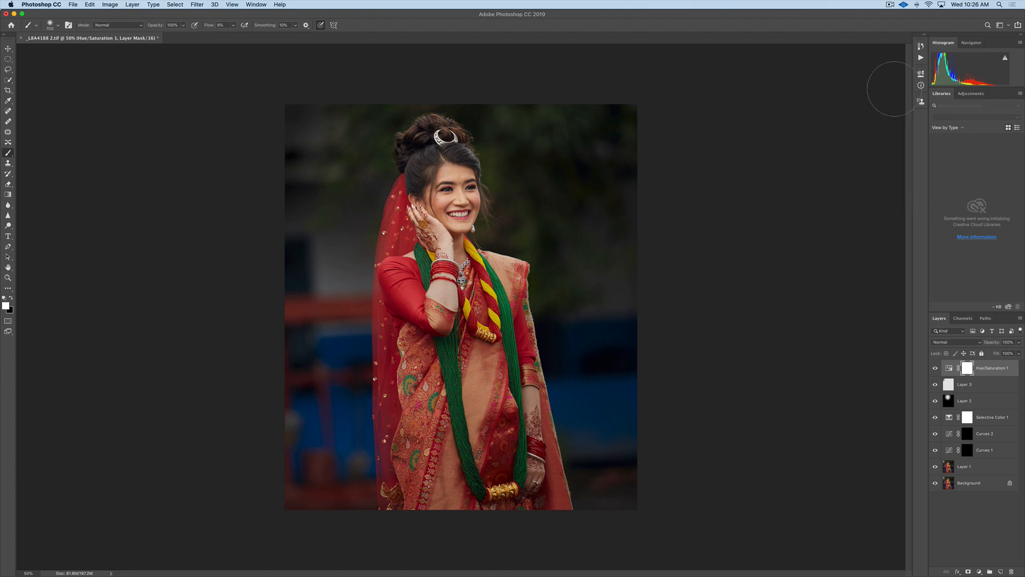
pyautogui.click(936, 368)
pyautogui.click(936, 368)
pyautogui.click(935, 368)
pyautogui.click(937, 369)
# Recheck the Reds settings of the Hue/Saturation adjustment and compare the portrait with that layer hidden and shown.
pyautogui.doubleClick(950, 369)
pyautogui.click(866, 108)
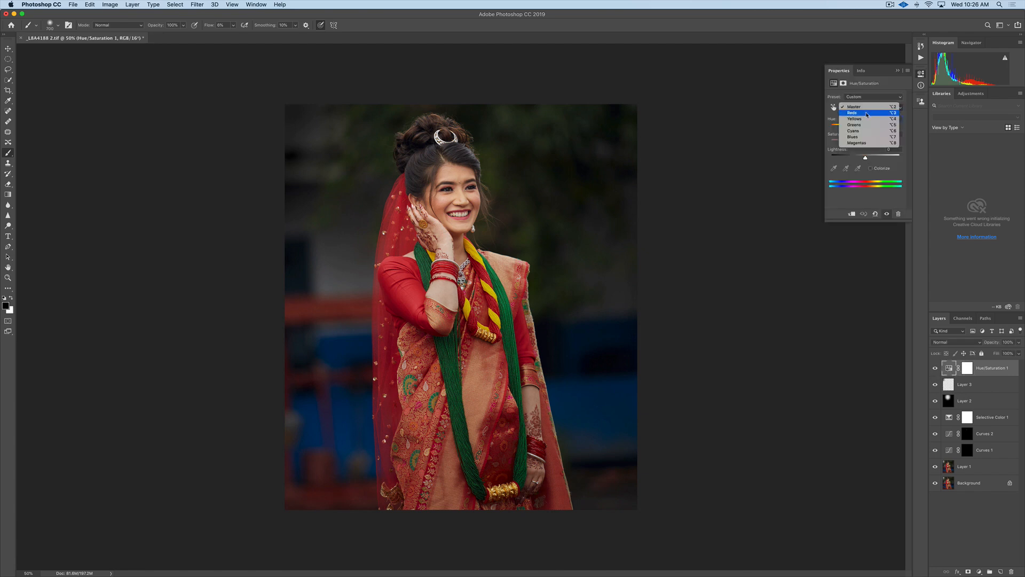
pyautogui.click(866, 114)
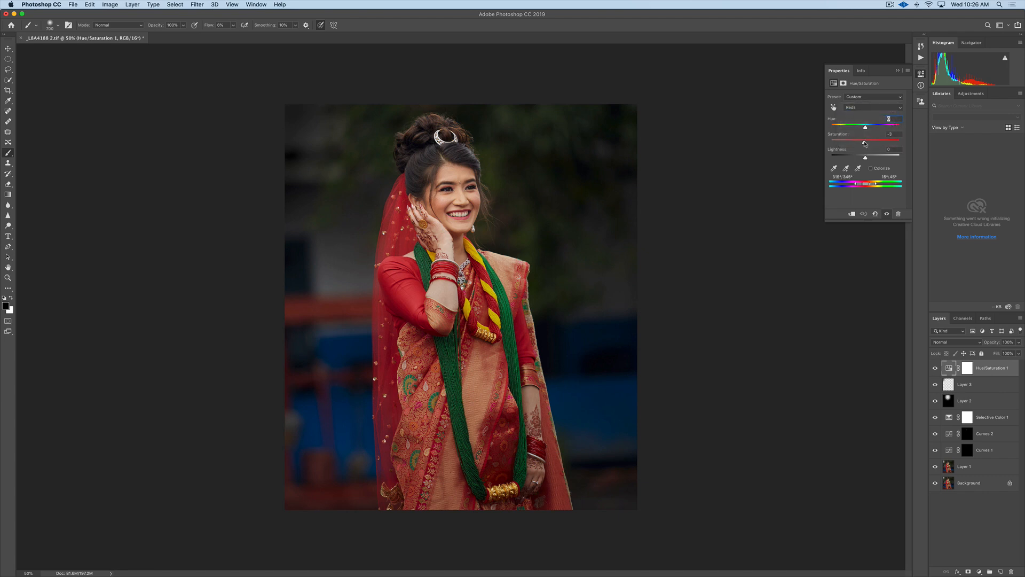
pyautogui.click(898, 70)
pyautogui.click(935, 369)
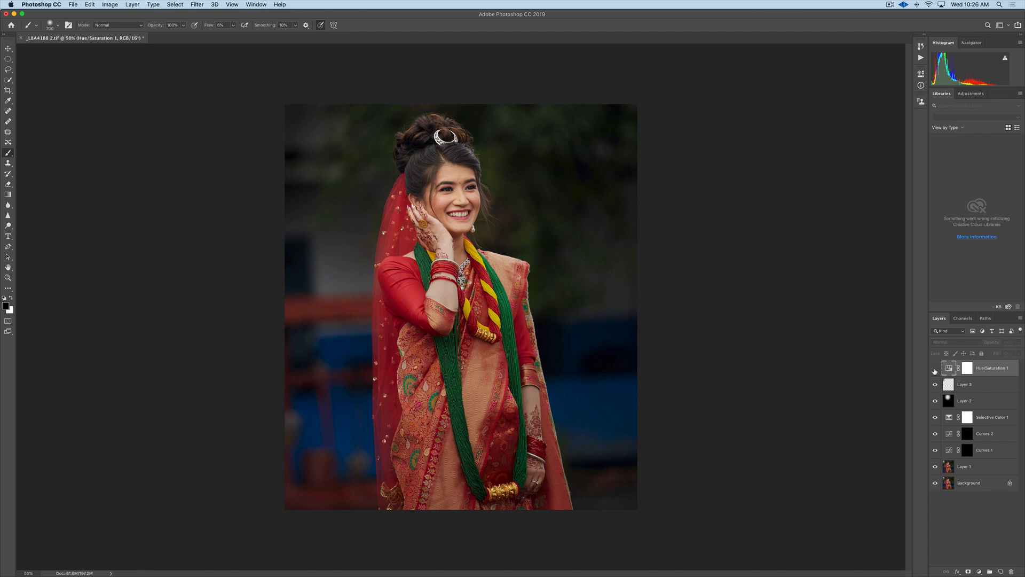
pyautogui.click(935, 371)
pyautogui.doubleClick(948, 369)
pyautogui.click(873, 109)
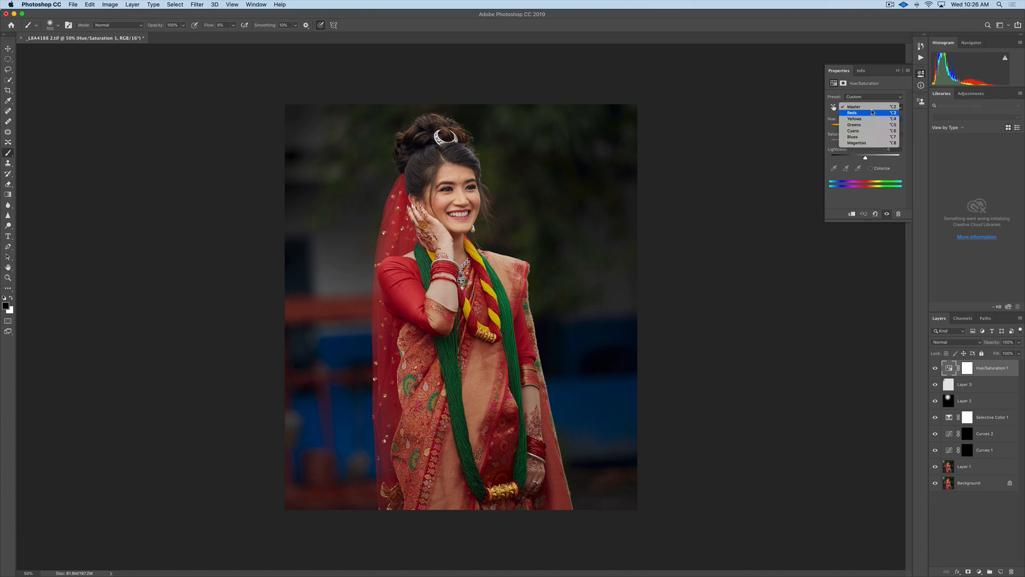
pyautogui.click(870, 113)
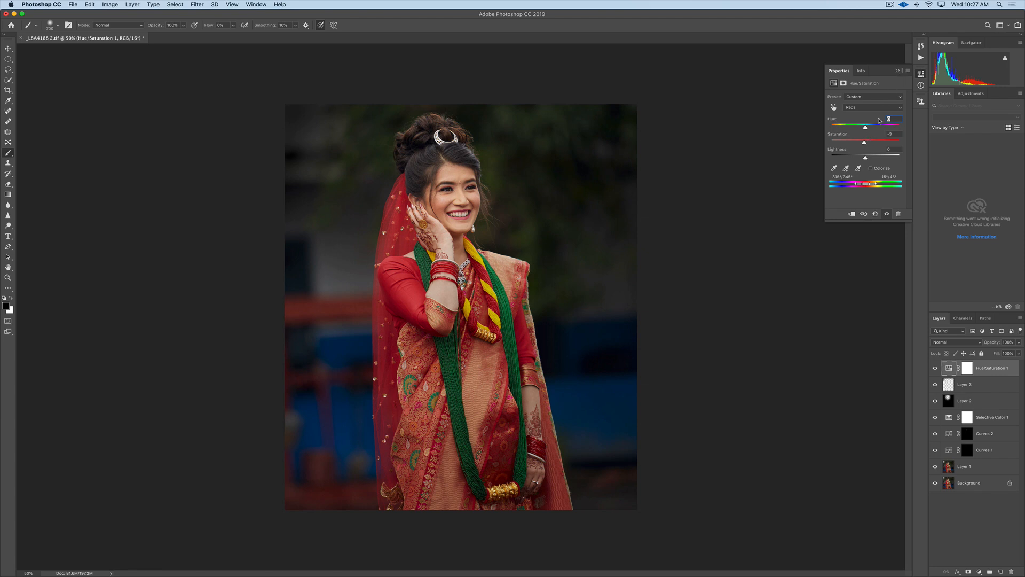
pyautogui.click(898, 71)
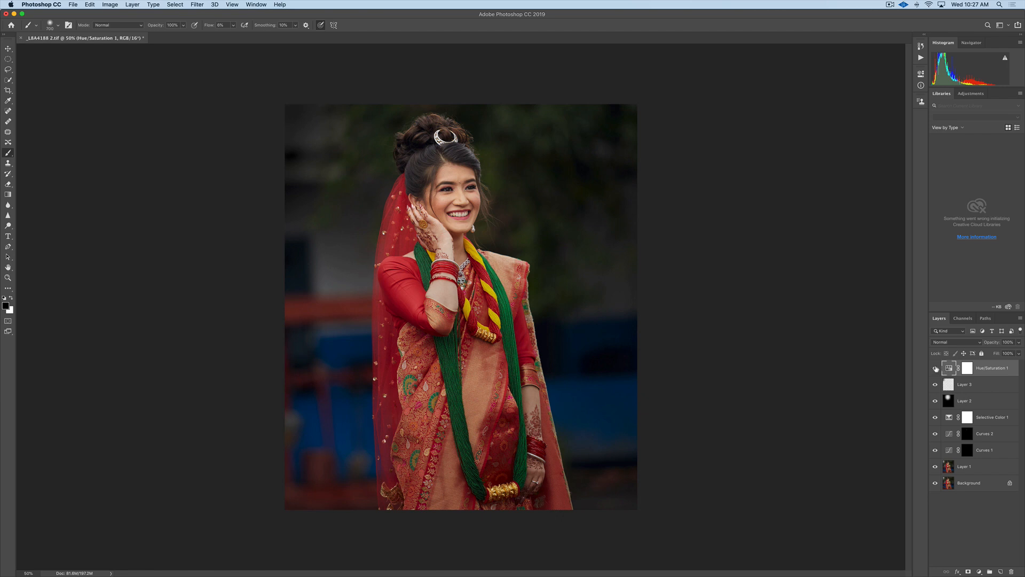
# Hide the Hue/Saturation and background-darkening layers and compare the portrait with the vignette layer hidden and shown.
pyautogui.click(935, 368)
pyautogui.click(935, 385)
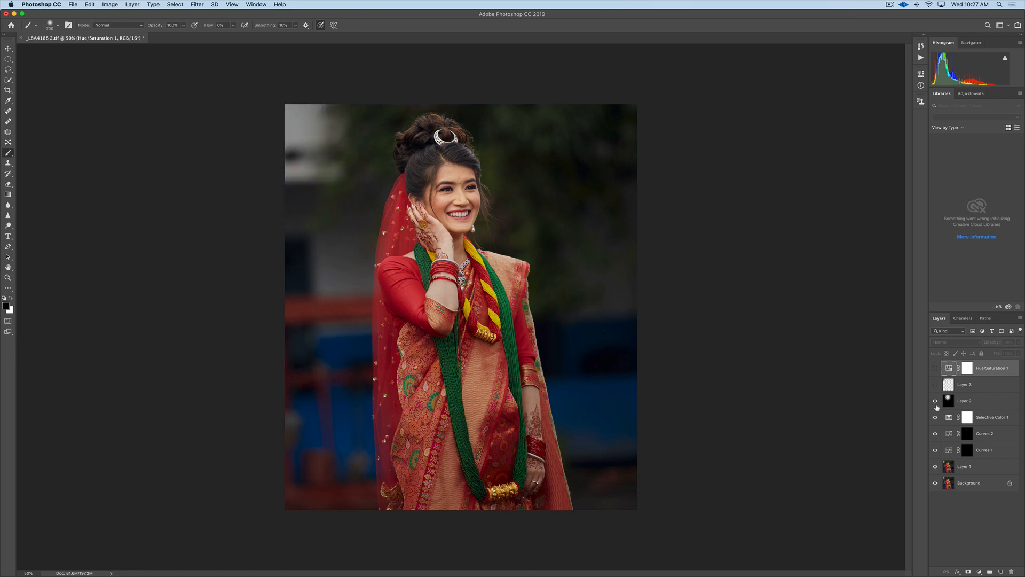
pyautogui.click(935, 402)
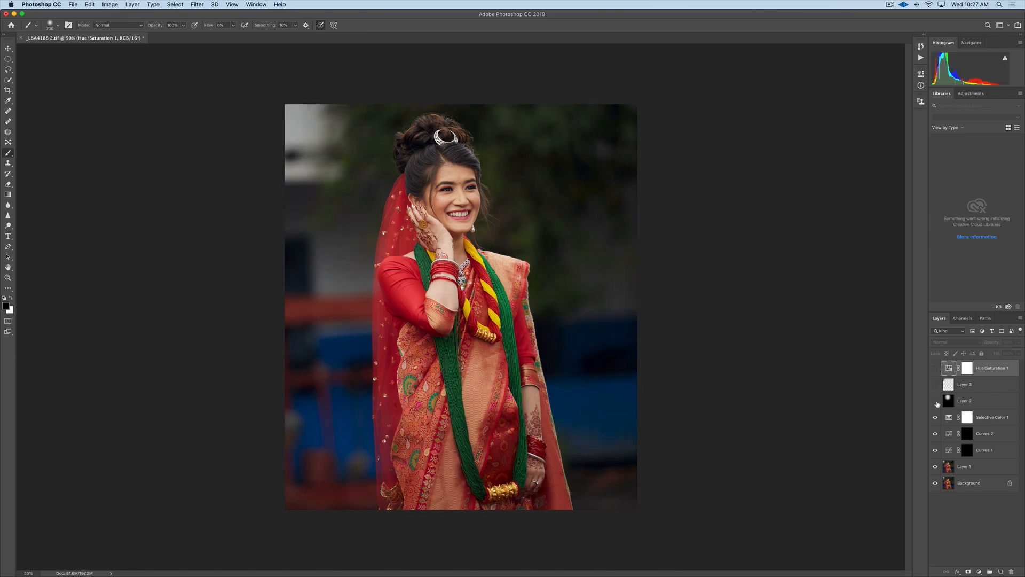
pyautogui.click(936, 402)
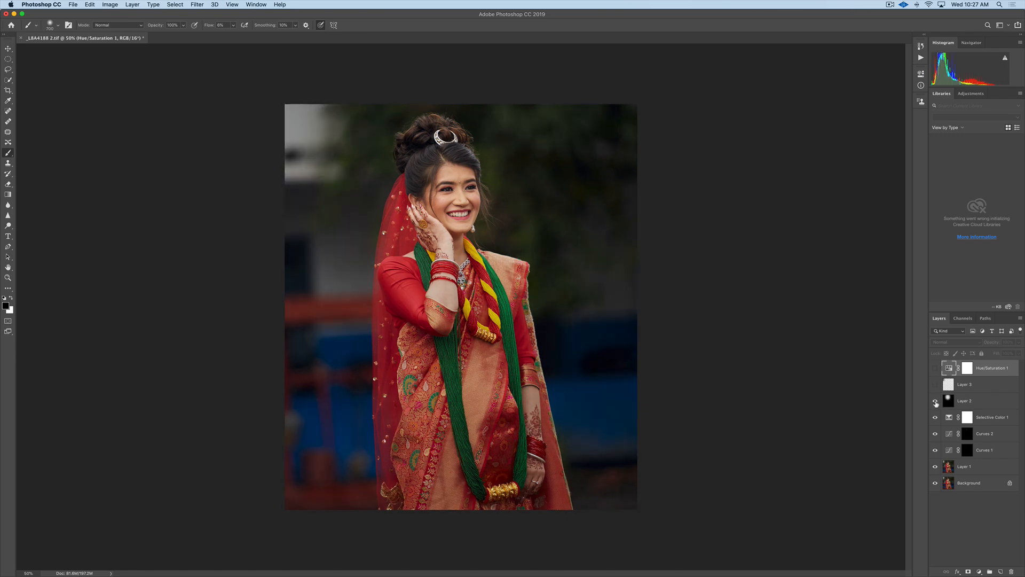
pyautogui.click(936, 401)
pyautogui.click(936, 402)
pyautogui.click(936, 402)
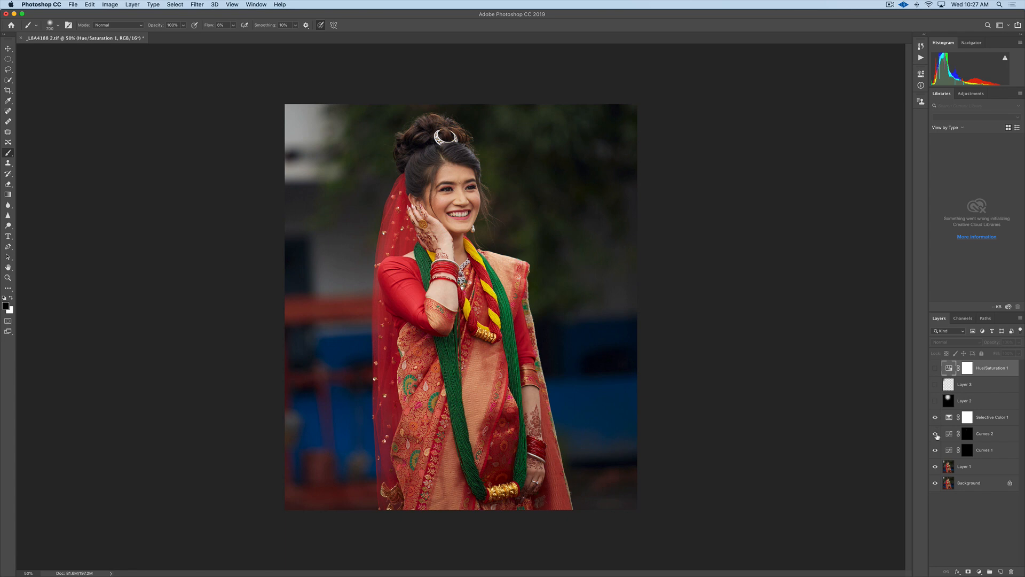
# Toggle the Selective Color, Curves and Layer 1 layers one by one to review their effects, and show the whole stack again.
pyautogui.click(936, 417)
pyautogui.click(935, 433)
pyautogui.click(935, 433)
pyautogui.click(935, 434)
pyautogui.click(936, 446)
pyautogui.click(936, 450)
pyautogui.click(936, 467)
pyautogui.moveTo(935, 368); pyautogui.dragTo(937, 452)
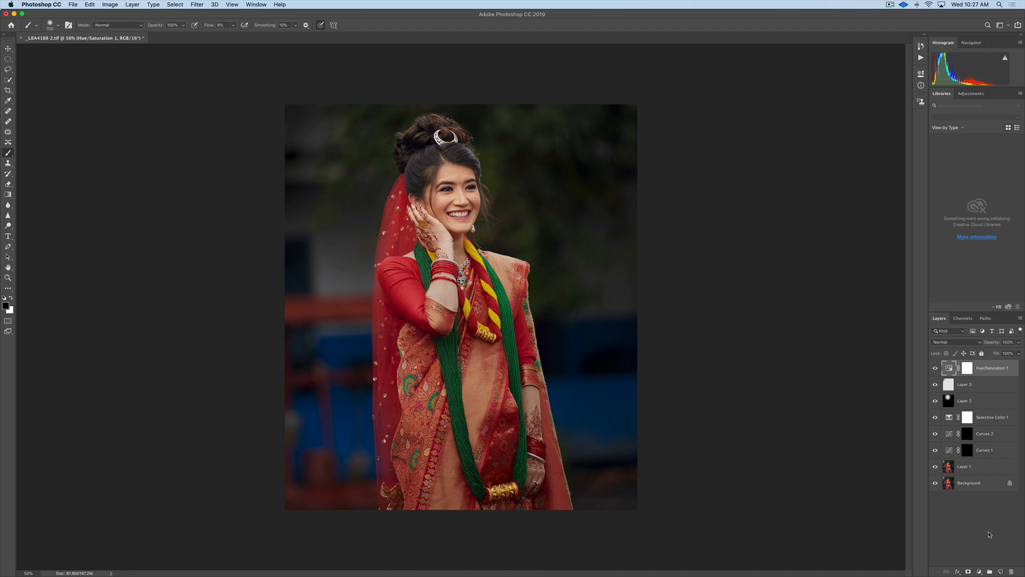
# Show only the original Background image and compare it repeatedly with the finished retouch.
pyautogui.click(976, 485)
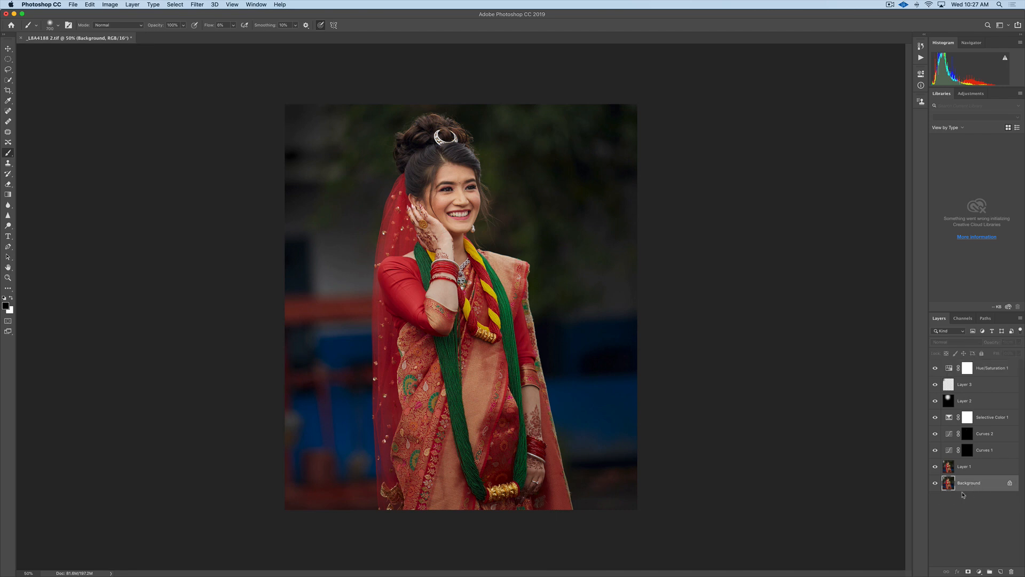
pyautogui.keyDown('alt'); pyautogui.click(935, 484); pyautogui.keyUp('alt')
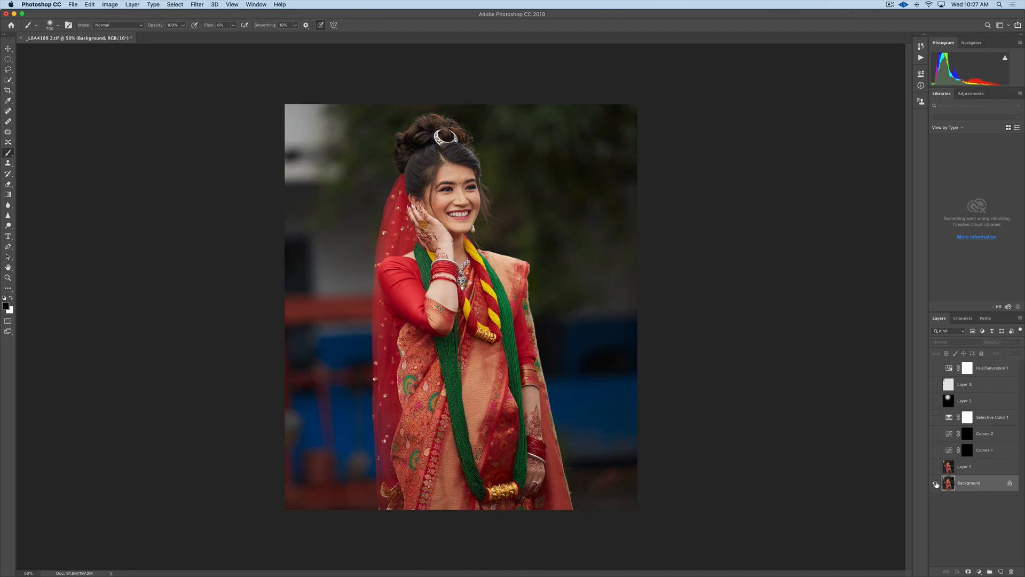
pyautogui.keyDown('alt'); pyautogui.click(937, 484); pyautogui.keyUp('alt')
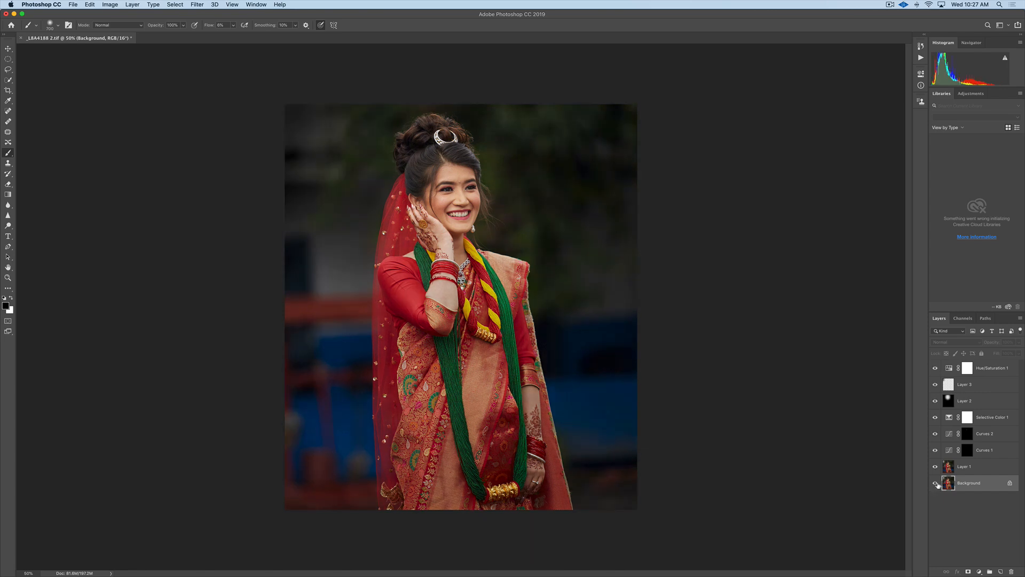
pyautogui.keyDown('alt'); pyautogui.click(935, 484); pyautogui.keyUp('alt')
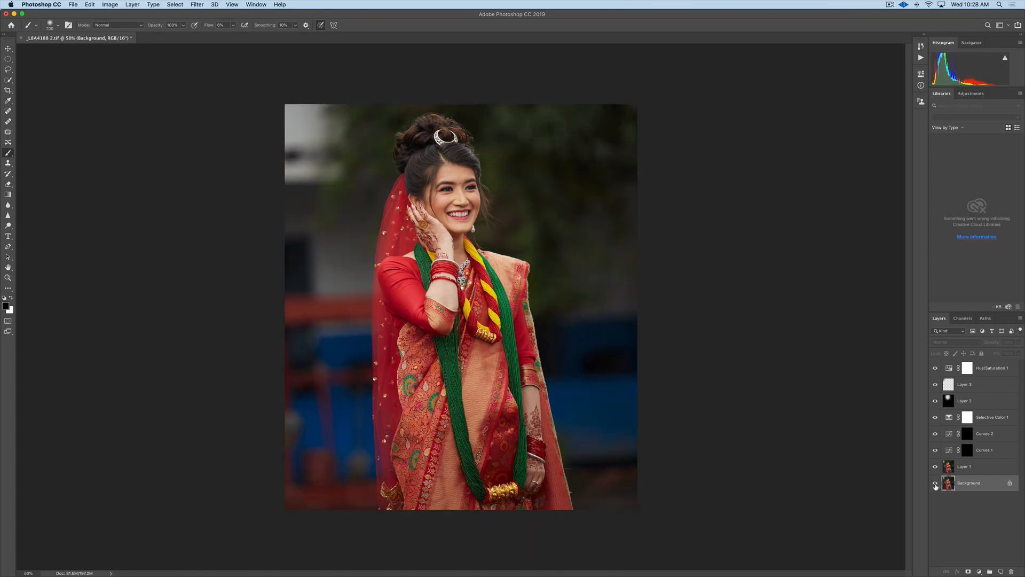
pyautogui.keyDown('alt'); pyautogui.click(936, 484); pyautogui.keyUp('alt')
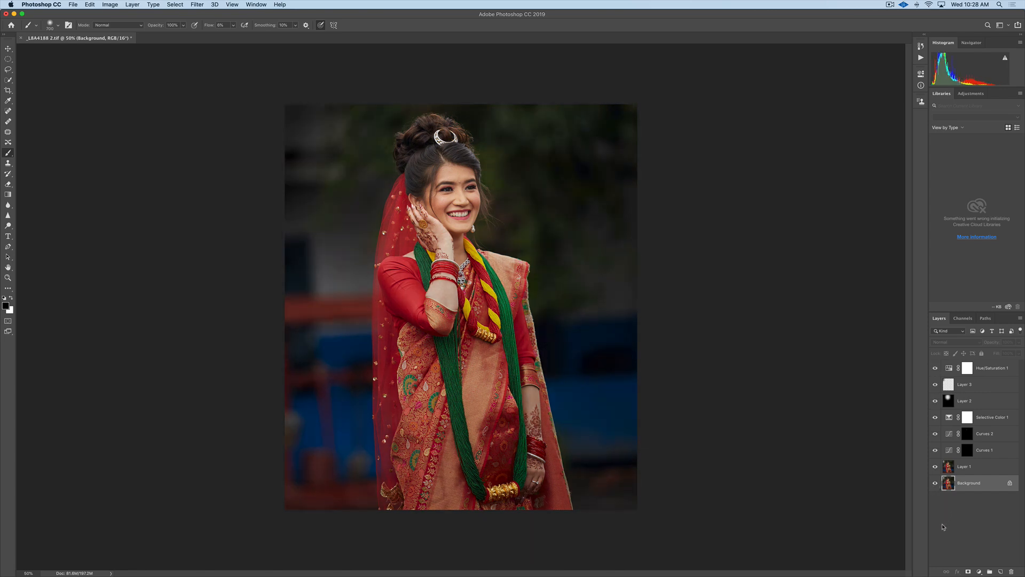
# Switch to Notes to read the photo's camera and lighting details, and return to the portrait in Photoshop.
pyautogui.moveTo(293, 567)
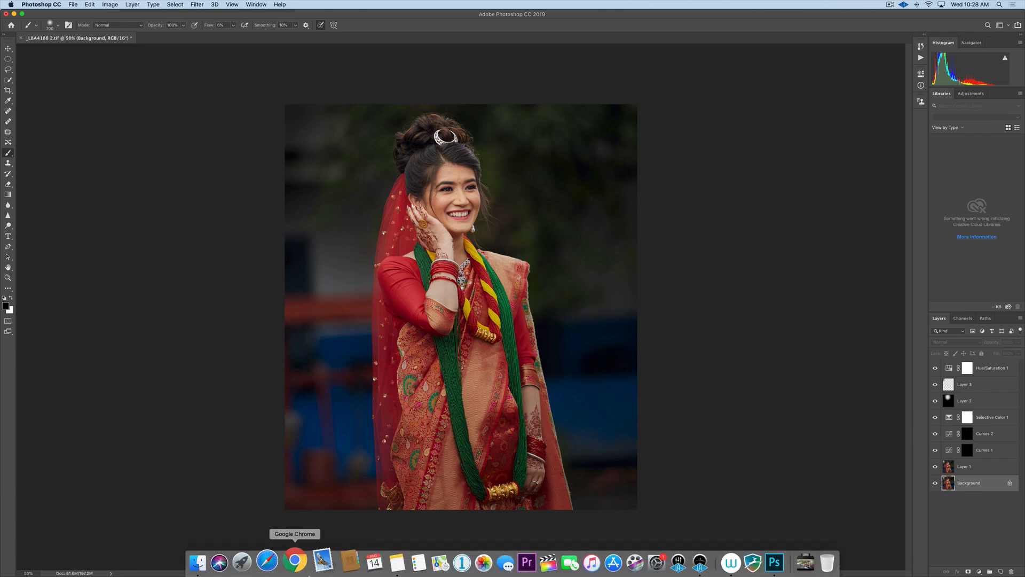
pyautogui.click(384, 565)
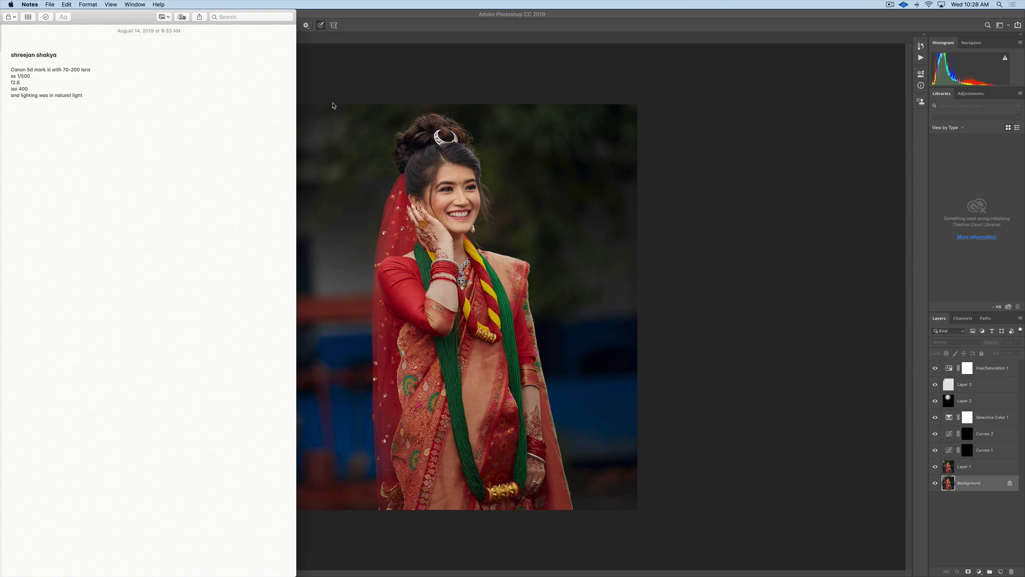
pyautogui.click(341, 86)
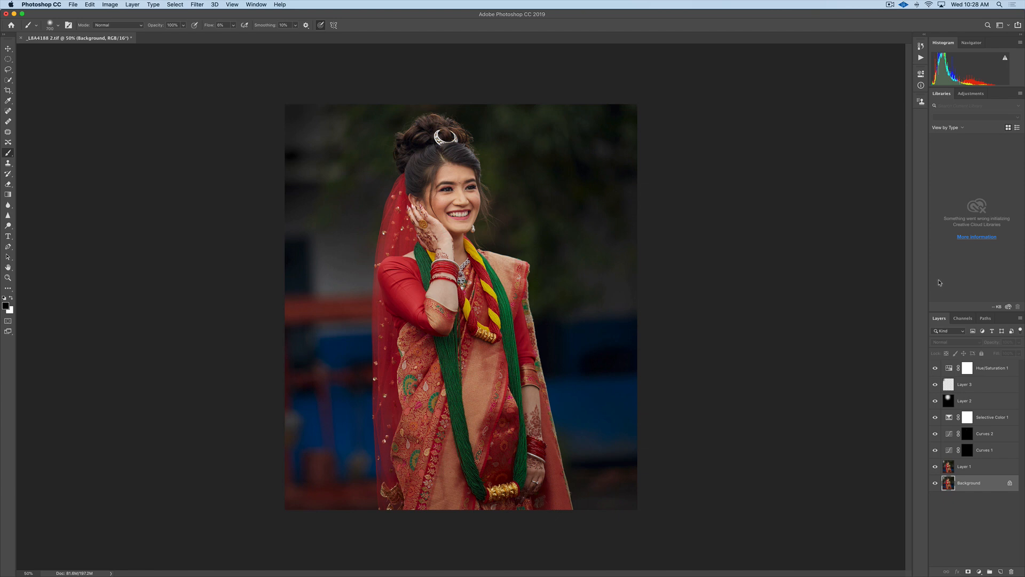